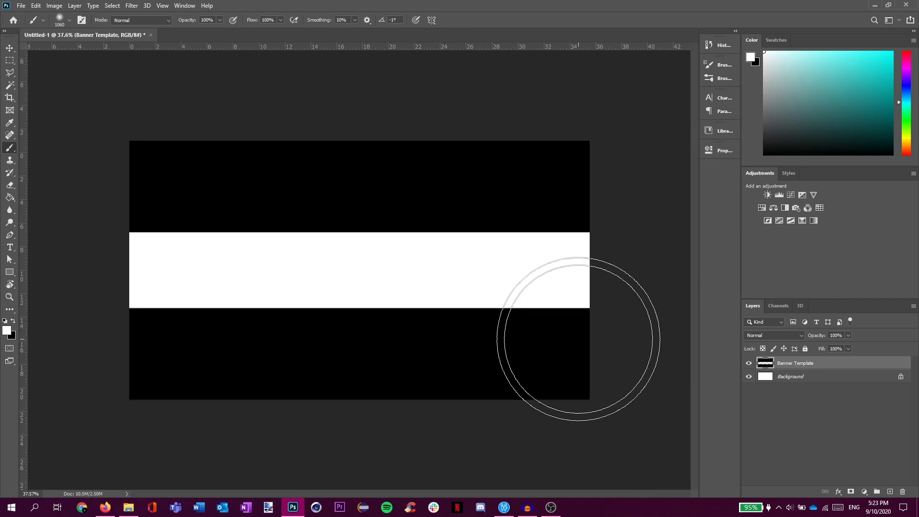
- Unlock the Background layer and place image 2 from the Assets Pack folder between it and the Banner Template layer
{"action": "left_click", "coordinate": [897, 380]}
{"action": "left_click", "coordinate": [900, 377]}
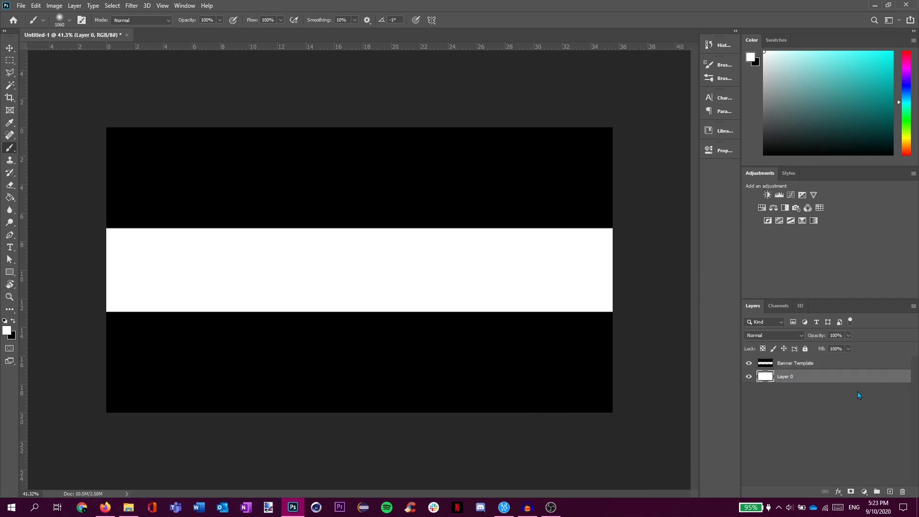
{"action": "left_click", "coordinate": [128, 507]}
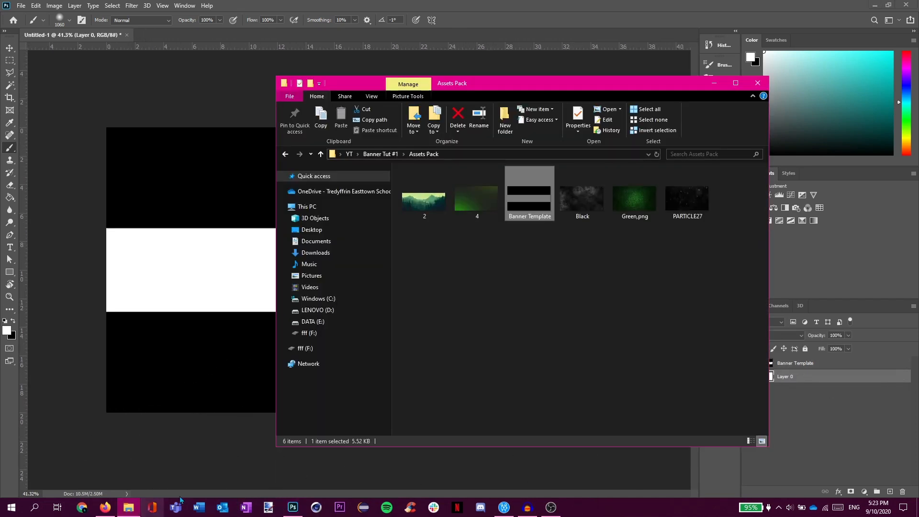
{"action": "left_click", "coordinate": [561, 279]}
{"action": "left_click_drag", "start_coordinate": [423, 198], "coordinate": [172, 296]}
{"action": "key", "text": "Return"}
{"action": "key", "text": "ctrl+minus"}
{"action": "scroll", "coordinate": [433, 249], "scroll_direction": "up", "scroll_amount": 1}
{"action": "key", "text": "v"}
{"action": "scroll", "coordinate": [435, 253], "scroll_direction": "down", "scroll_amount": 2}
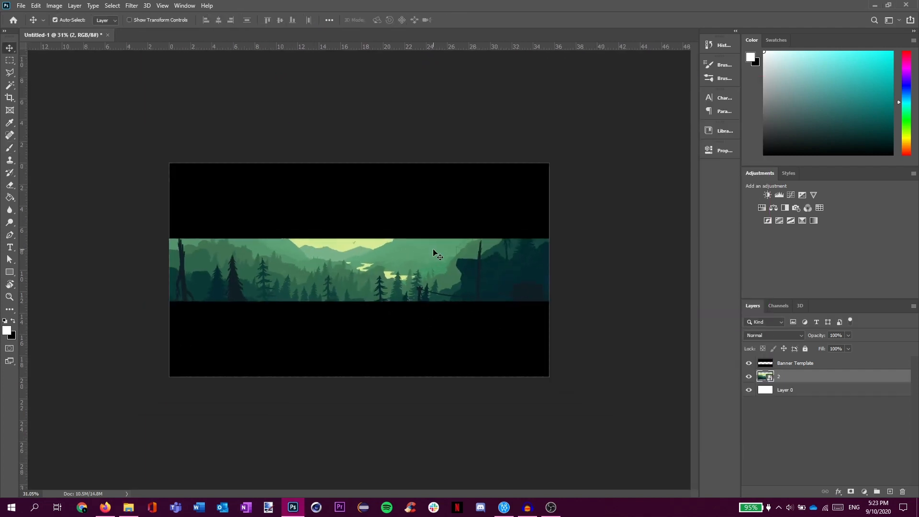
{"action": "scroll", "coordinate": [435, 252], "scroll_direction": "up", "scroll_amount": 3}
- Rasterize layer 2, the placed forest landscape
{"action": "right_click", "coordinate": [794, 376]}
{"action": "left_click", "coordinate": [705, 263]}
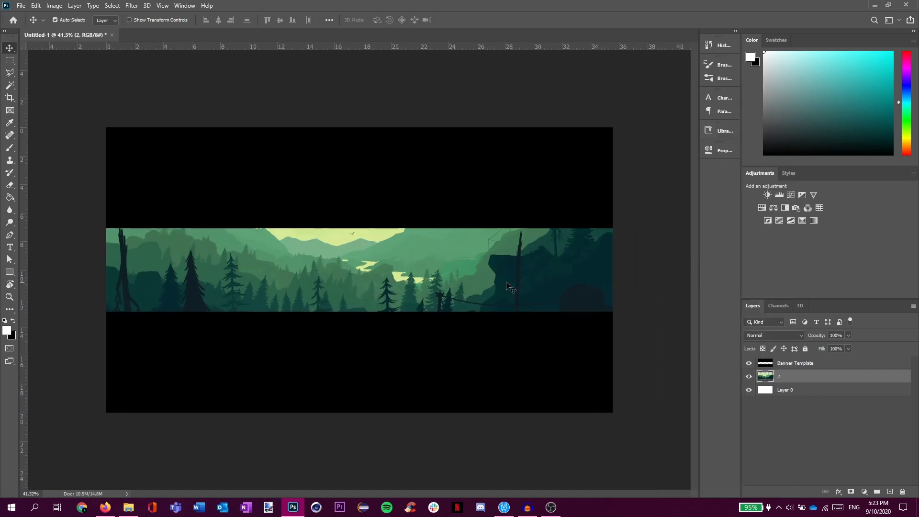
{"action": "scroll", "coordinate": [548, 287], "scroll_direction": "up", "scroll_amount": 2}
- Fill Layer 0 with black using the Paint Bucket tool
{"action": "left_click", "coordinate": [775, 388]}
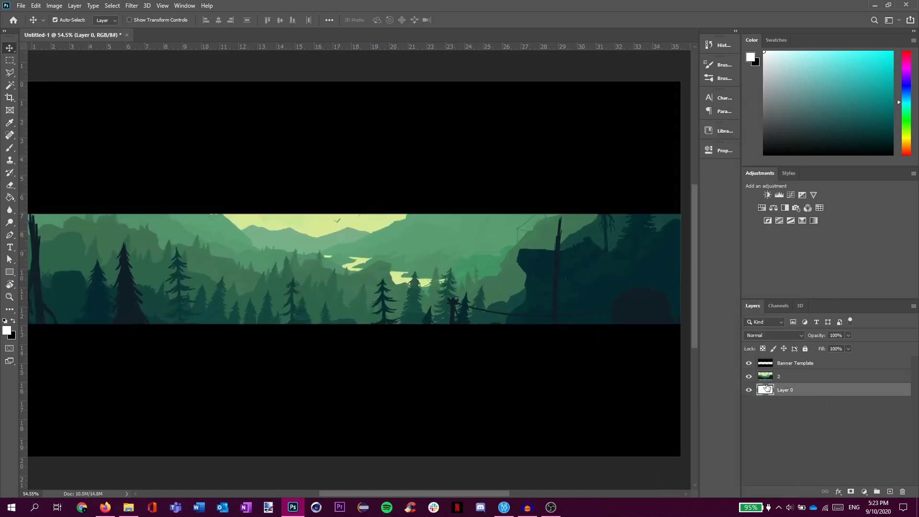
{"action": "key", "text": "g"}
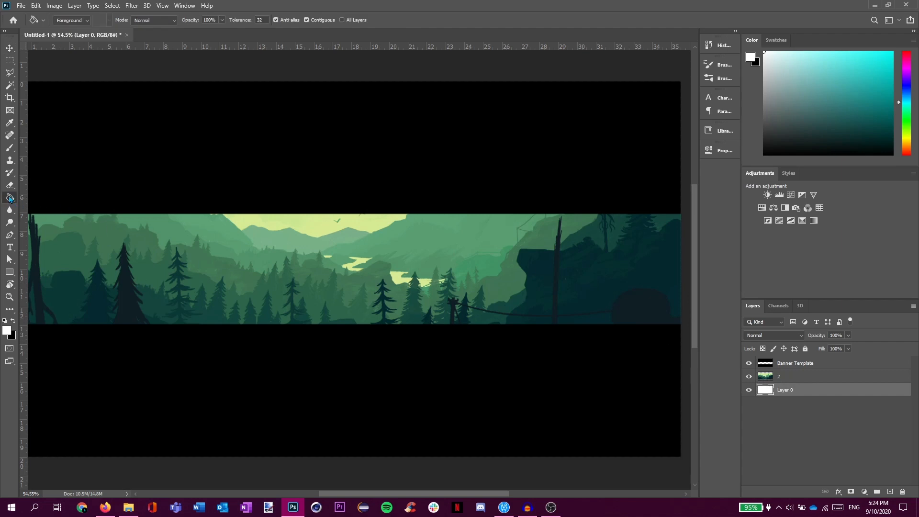
{"action": "left_click", "coordinate": [764, 154]}
{"action": "left_click", "coordinate": [529, 299]}
- Lower the opacity of forest layer 2 to 54%
{"action": "left_click", "coordinate": [802, 375]}
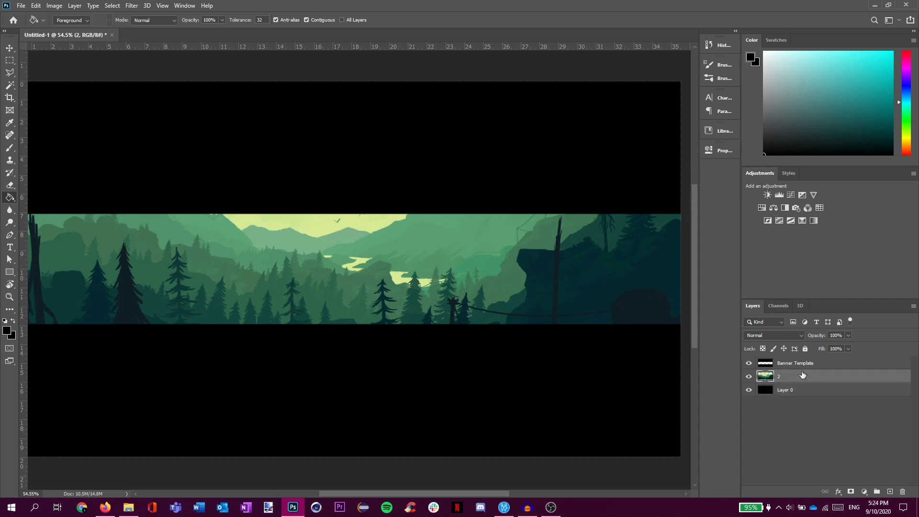
{"action": "left_click_drag", "start_coordinate": [820, 338], "coordinate": [799, 339]}
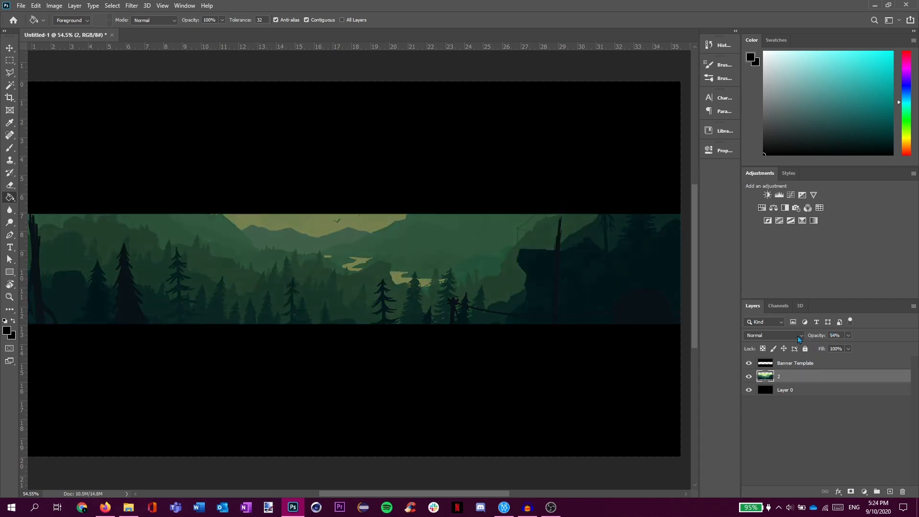
{"action": "scroll", "coordinate": [566, 324], "scroll_direction": "down", "scroll_amount": 4}
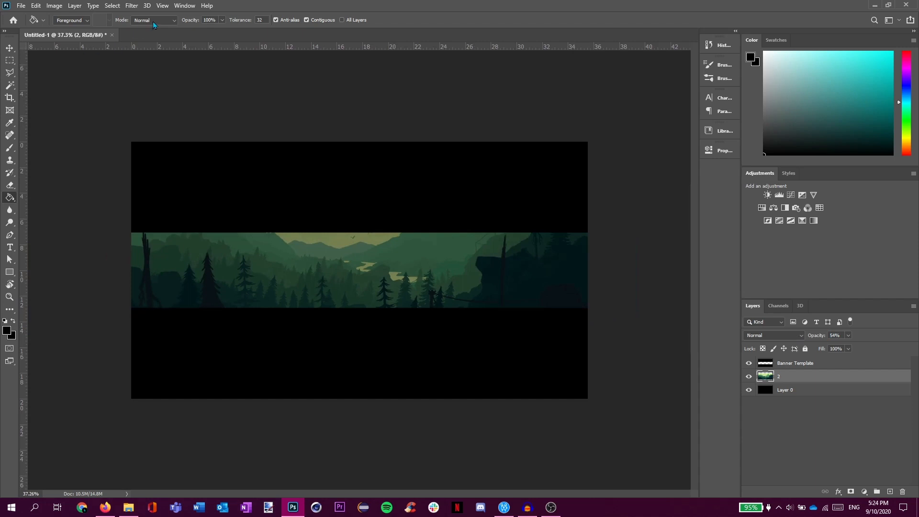
- Apply a Gaussian Blur with a 3.3-pixel radius to forest layer 2
{"action": "left_click", "coordinate": [132, 9]}
{"action": "mouse_move", "coordinate": [153, 106]}
{"action": "left_click", "coordinate": [287, 146]}
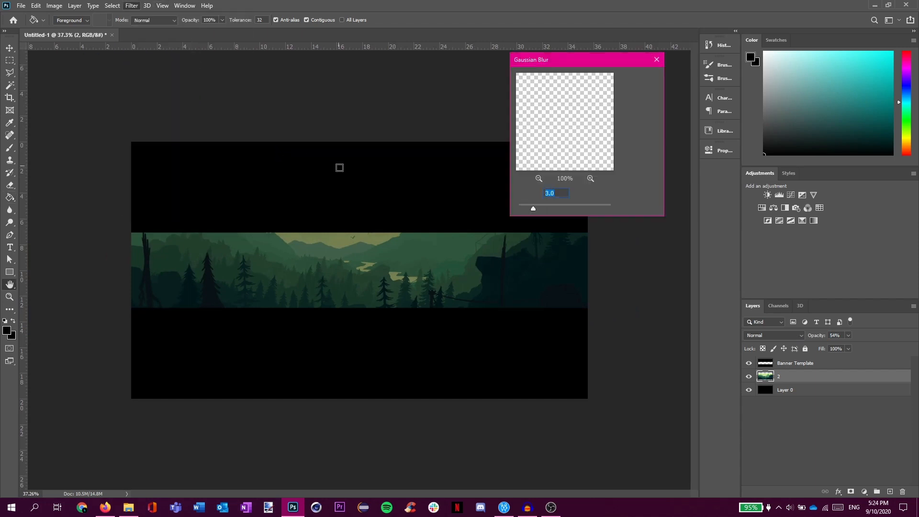
{"action": "left_click_drag", "start_coordinate": [574, 69], "coordinate": [507, 86]}
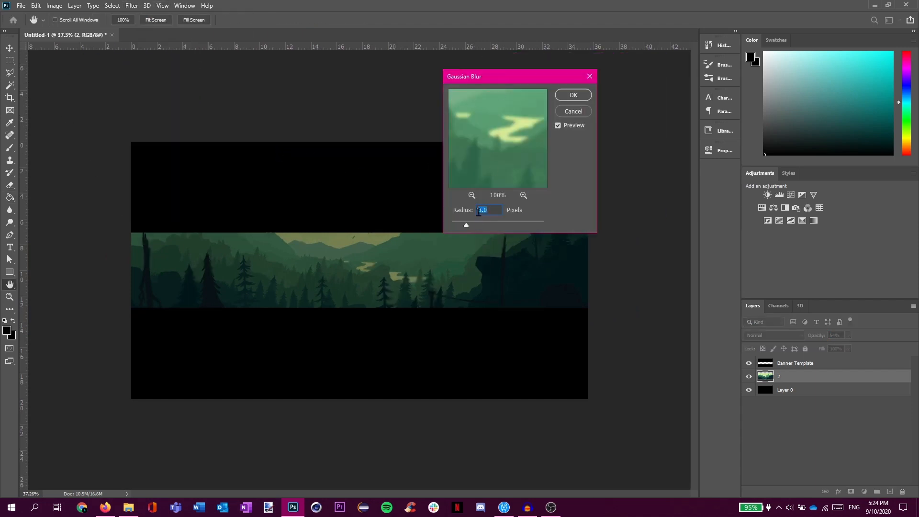
{"action": "left_click_drag", "start_coordinate": [467, 228], "coordinate": [468, 228]}
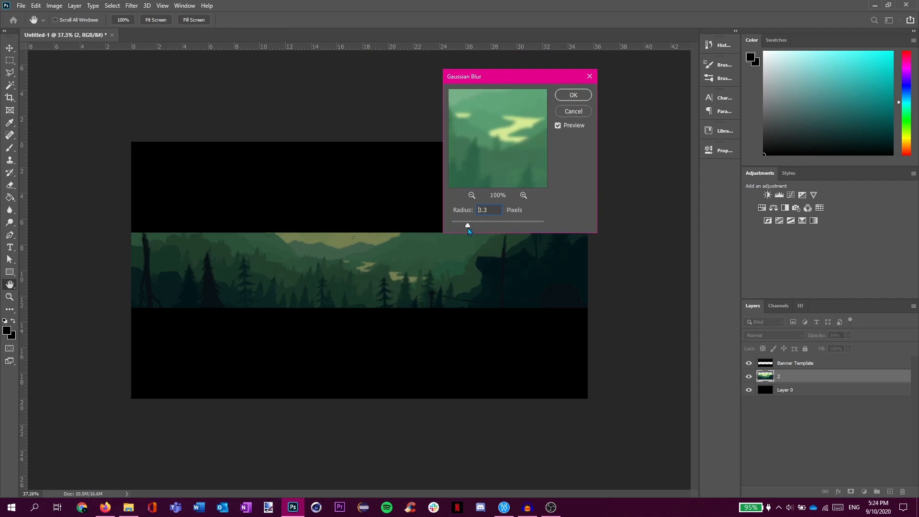
{"action": "left_click", "coordinate": [573, 96]}
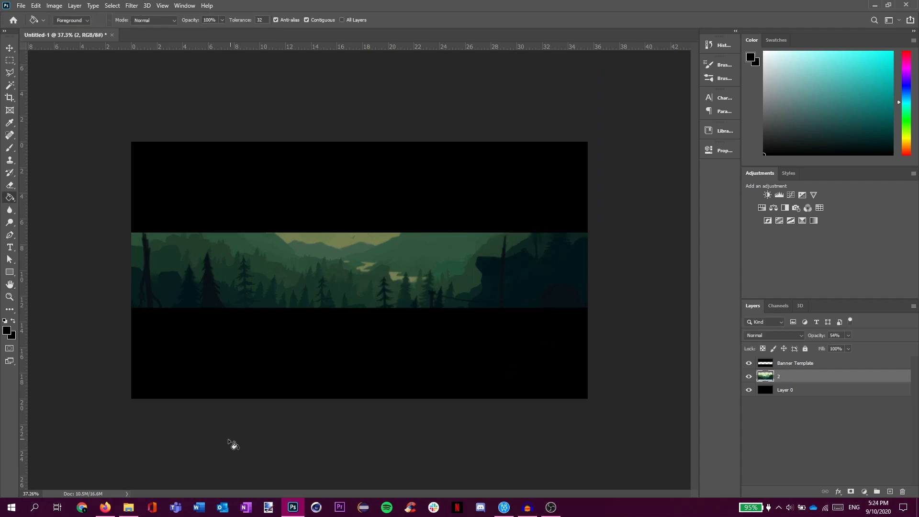
- Place Green.png from the Assets Pack folder above layer 2 and scale it to about 205% so it covers the canvas
{"action": "left_click", "coordinate": [128, 507]}
{"action": "left_click_drag", "start_coordinate": [634, 199], "coordinate": [217, 266]}
{"action": "left_click_drag", "start_coordinate": [472, 206], "coordinate": [595, 142]}
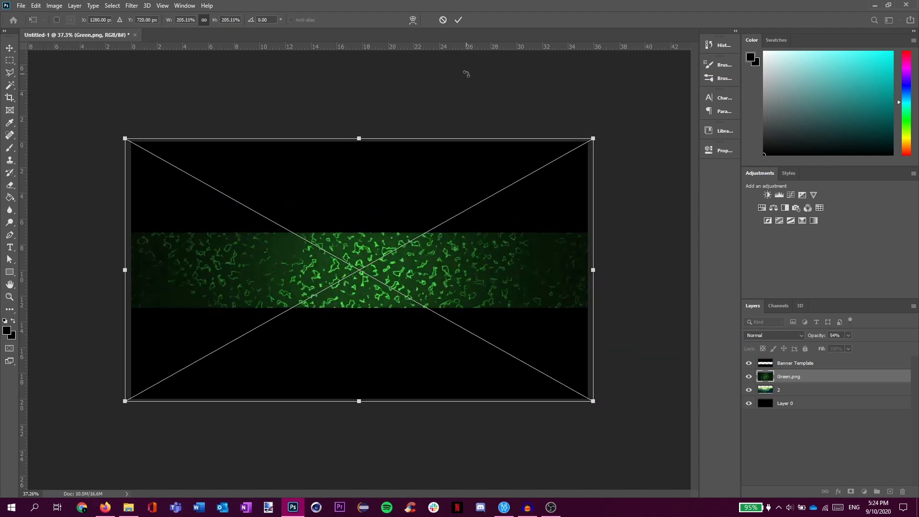
{"action": "left_click", "coordinate": [459, 21]}
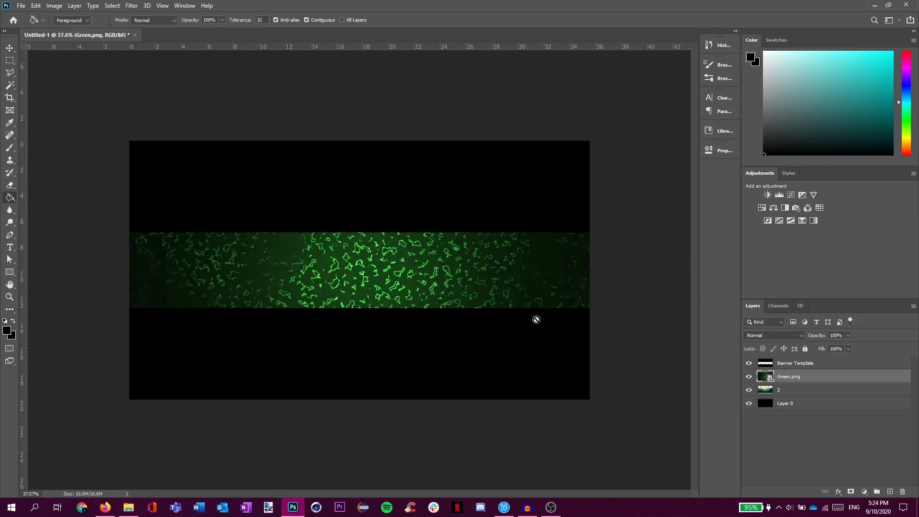
- Rasterize the Green.png layer
{"action": "right_click", "coordinate": [783, 380]}
{"action": "left_click", "coordinate": [811, 263]}
{"action": "scroll", "coordinate": [540, 347], "scroll_direction": "down", "scroll_amount": 2}
{"action": "key", "text": "v"}
{"action": "scroll", "coordinate": [422, 314], "scroll_direction": "up", "scroll_amount": 2}
- Set the Green.png layer's blend mode to Overlay and its opacity to 42%
{"action": "left_click", "coordinate": [763, 336]}
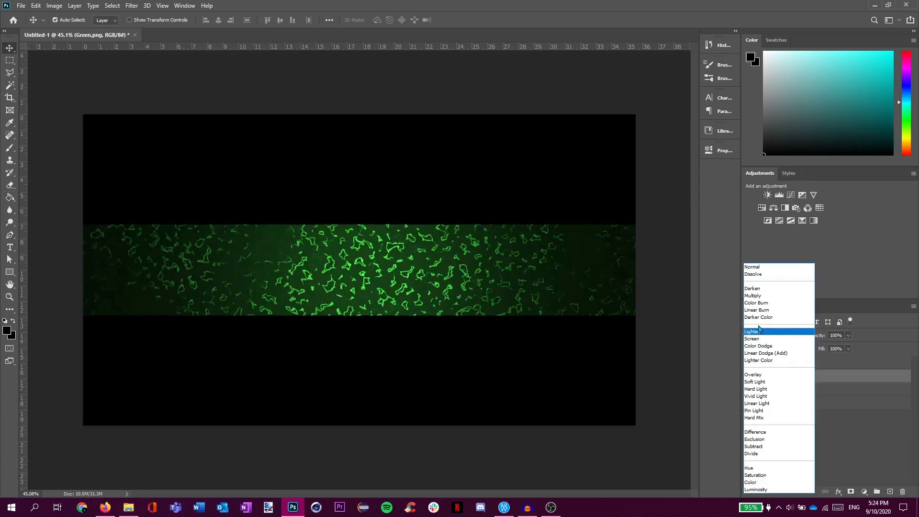
{"action": "left_click", "coordinate": [768, 374]}
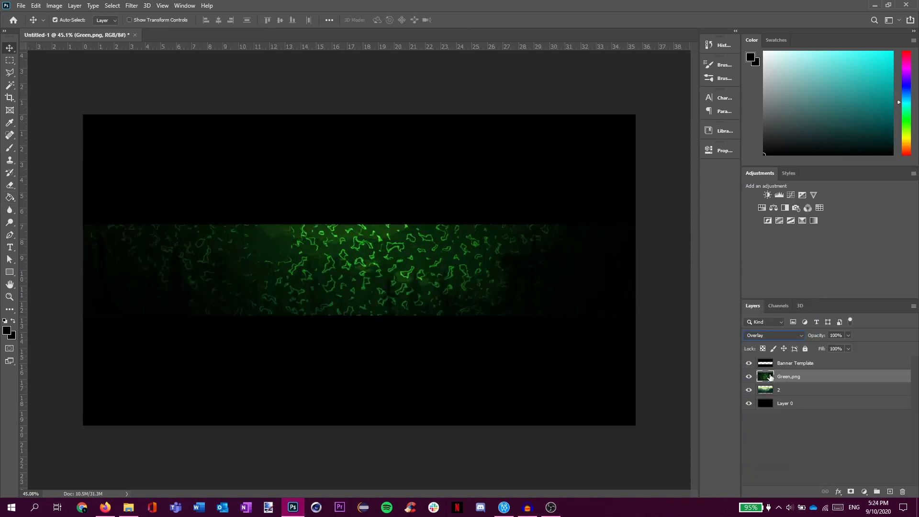
{"action": "scroll", "coordinate": [786, 337], "scroll_direction": "up", "scroll_amount": 2}
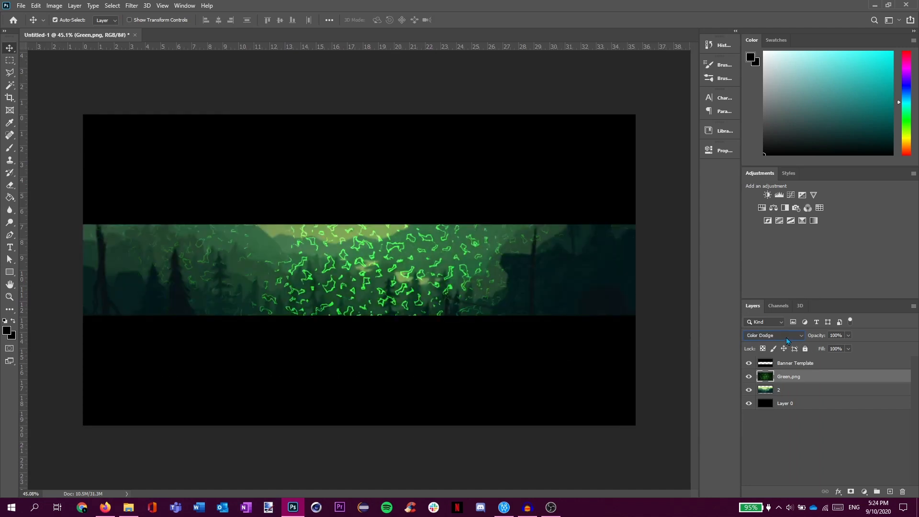
{"action": "scroll", "coordinate": [786, 337], "scroll_direction": "down", "scroll_amount": 2}
{"action": "left_click_drag", "start_coordinate": [816, 338], "coordinate": [790, 336]}
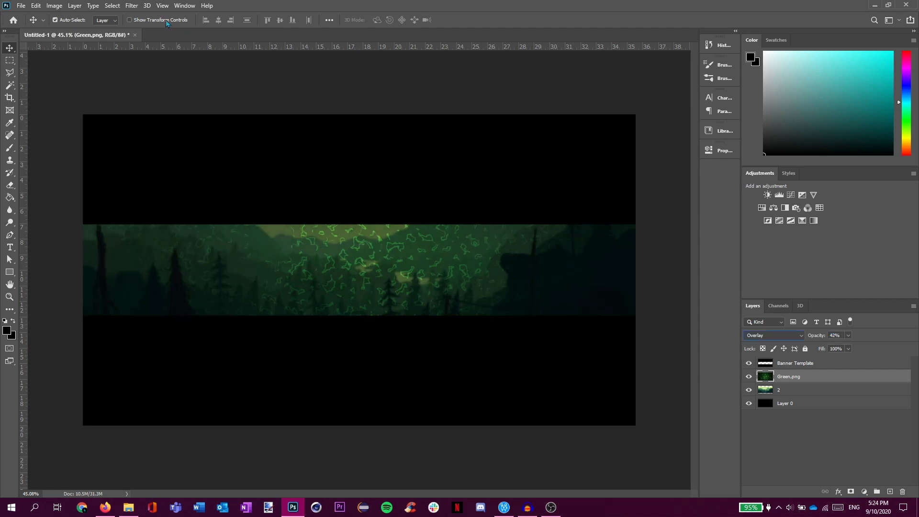
- Apply a Gaussian Blur with a 3.3-pixel radius to the Green.png layer
{"action": "left_click", "coordinate": [131, 5]}
{"action": "mouse_move", "coordinate": [143, 113]}
{"action": "left_click", "coordinate": [285, 148]}
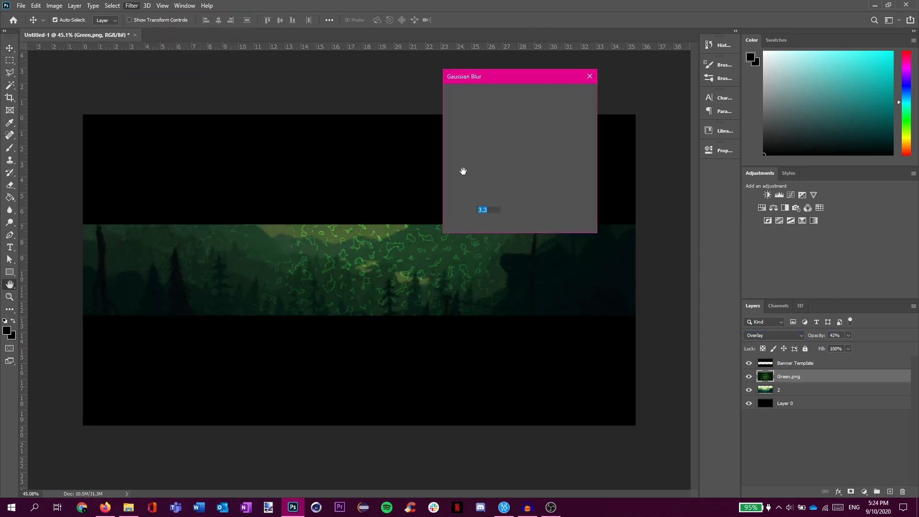
{"action": "left_click", "coordinate": [571, 99]}
{"action": "scroll", "coordinate": [548, 306], "scroll_direction": "down", "scroll_amount": 3}
{"action": "scroll", "coordinate": [548, 306], "scroll_direction": "up", "scroll_amount": 2}
{"action": "scroll", "coordinate": [548, 306], "scroll_direction": "down", "scroll_amount": 6}
{"action": "scroll", "coordinate": [548, 306], "scroll_direction": "up", "scroll_amount": 6}
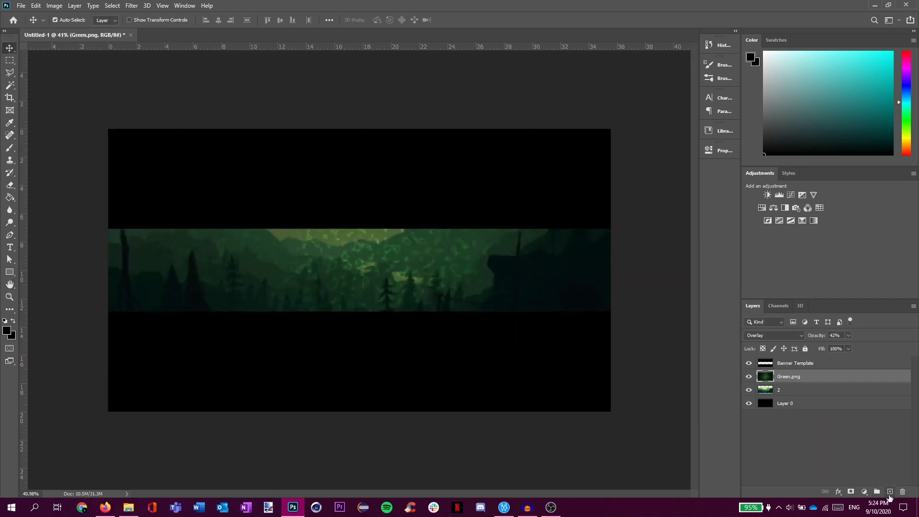
- Add a new layer above Green.png with the white text "APRICITY" in Osaka-Sans Serif Regular at 281.53 pt
{"action": "left_click", "coordinate": [889, 492]}
{"action": "key", "text": "t"}
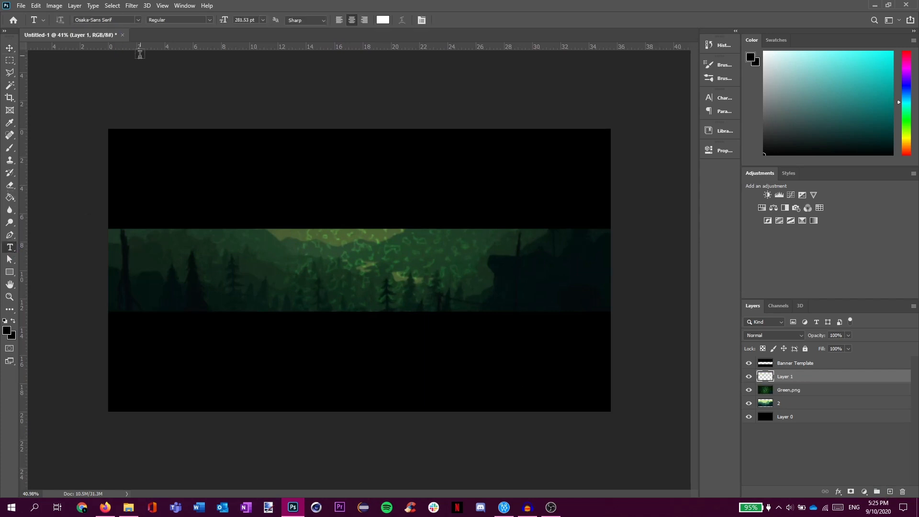
{"action": "left_click", "coordinate": [137, 21]}
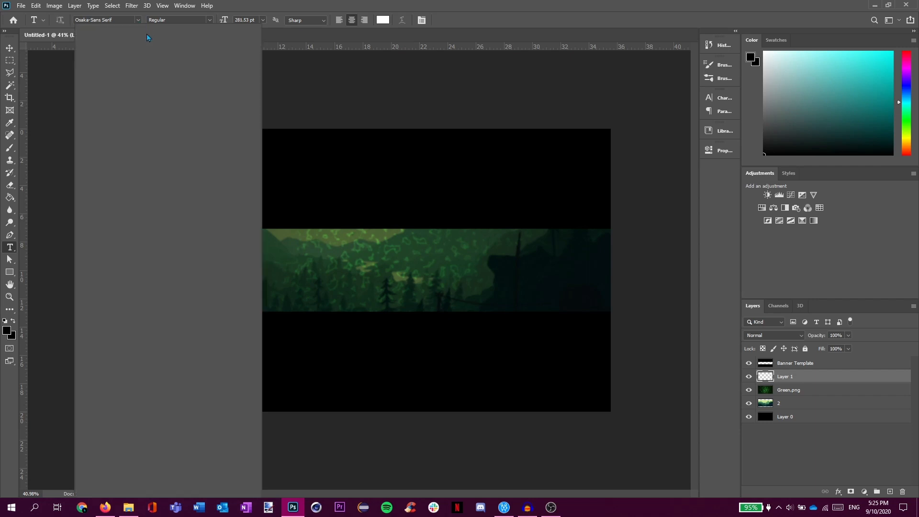
{"action": "left_click", "coordinate": [139, 21]}
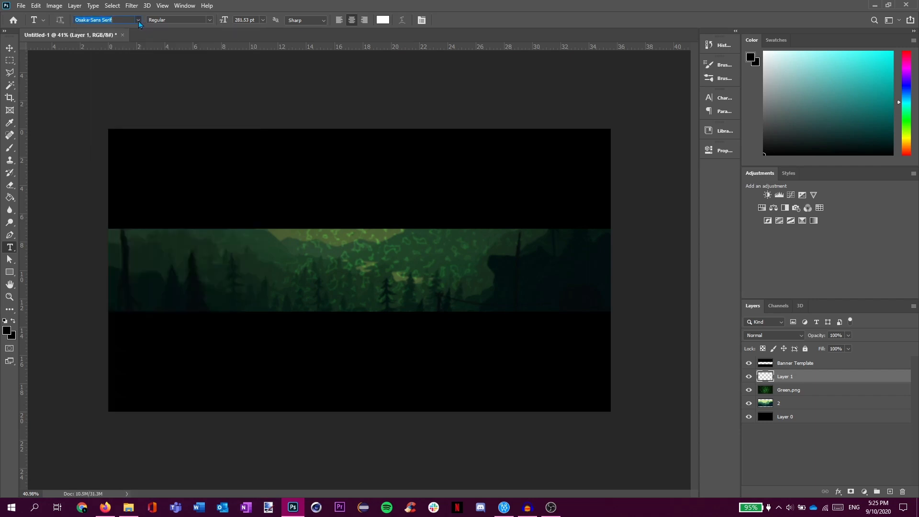
{"action": "left_click", "coordinate": [255, 273]}
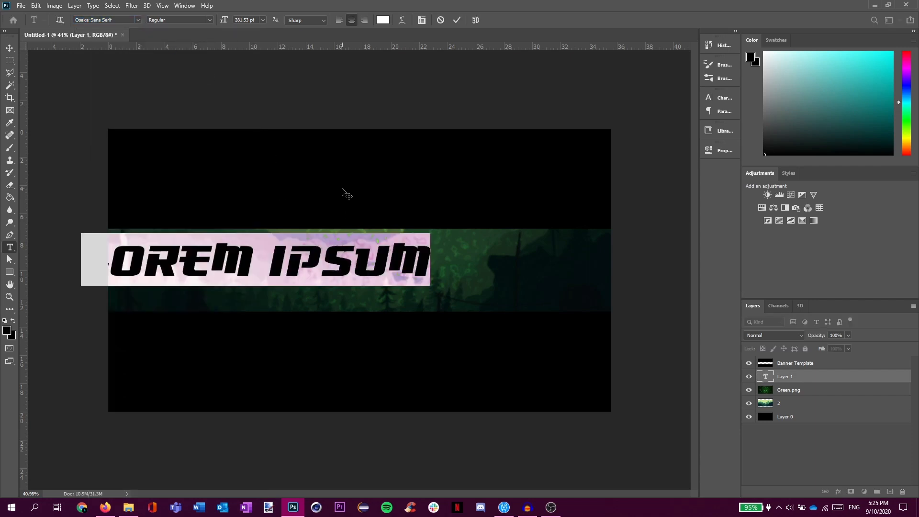
{"action": "key", "text": "BackSpace"}
{"action": "type", "text": "APR"}
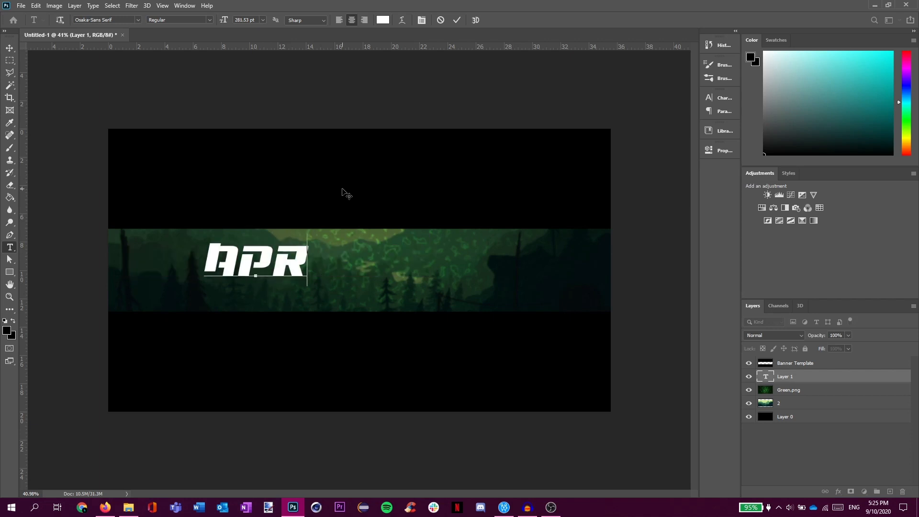
{"action": "type", "text": "ICITY"}
{"action": "left_click", "coordinate": [456, 22]}
- Move the APRICITY text to the centre of the banner strip and enlarge it slightly
{"action": "key", "text": "v"}
{"action": "left_click_drag", "start_coordinate": [351, 269], "coordinate": [455, 278]}
{"action": "key", "text": "ctrl+t"}
{"action": "left_click_drag", "start_coordinate": [477, 244], "coordinate": [490, 235]}
{"action": "key", "text": "Return"}
{"action": "scroll", "coordinate": [395, 310], "scroll_direction": "down", "scroll_amount": 7}
{"action": "scroll", "coordinate": [394, 312], "scroll_direction": "up", "scroll_amount": 9}
{"action": "scroll", "coordinate": [395, 312], "scroll_direction": "down", "scroll_amount": 4}
{"action": "scroll", "coordinate": [560, 359], "scroll_direction": "down", "scroll_amount": 2}
{"action": "scroll", "coordinate": [594, 362], "scroll_direction": "up", "scroll_amount": 3}
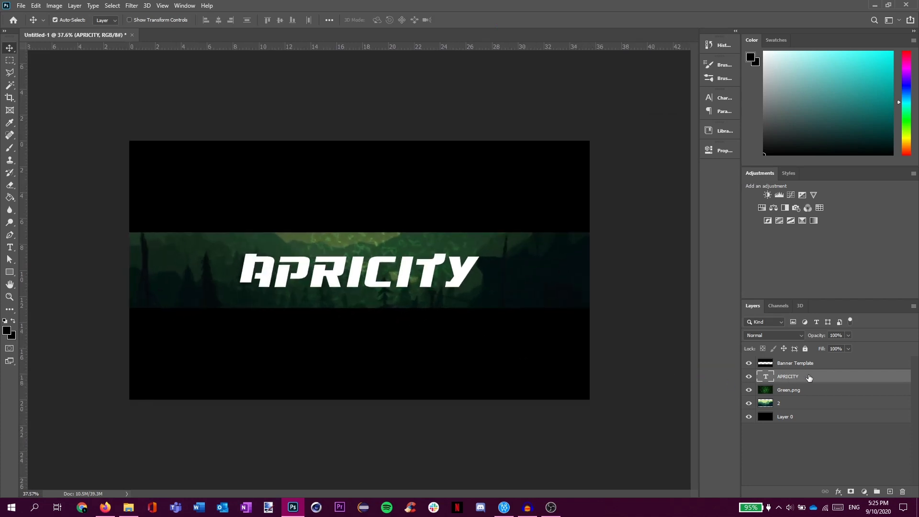
- Add a Drop Shadow layer style to the APRICITY text and adjust its opacity slightly
{"action": "left_click_drag", "start_coordinate": [637, 79], "coordinate": [577, 94]}
{"action": "left_click", "coordinate": [475, 267]}
{"action": "left_click_drag", "start_coordinate": [677, 139], "coordinate": [680, 142]}
- Add a linear dark-to-bright green Gradient Overlay at 90° and 100% opacity to the APRICITY text
{"action": "left_click", "coordinate": [517, 234]}
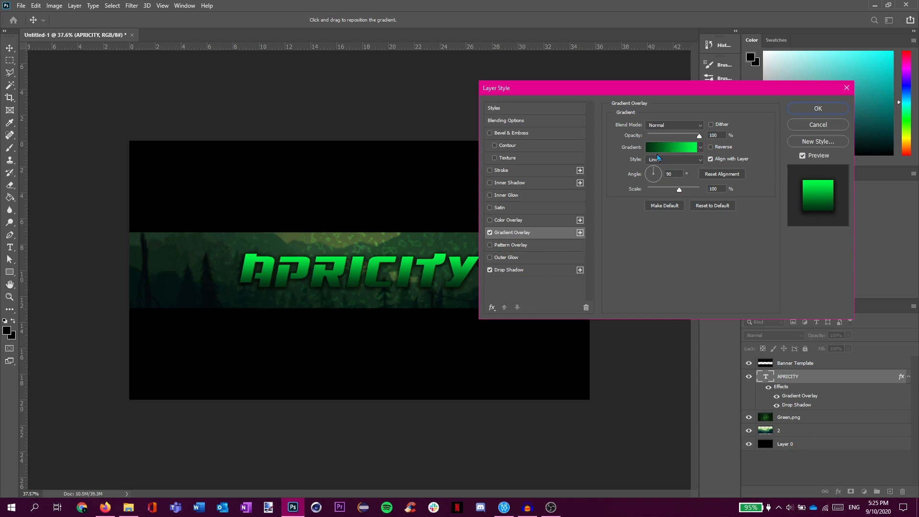
{"action": "left_click_drag", "start_coordinate": [661, 89], "coordinate": [626, 89]}
{"action": "left_click", "coordinate": [624, 147]}
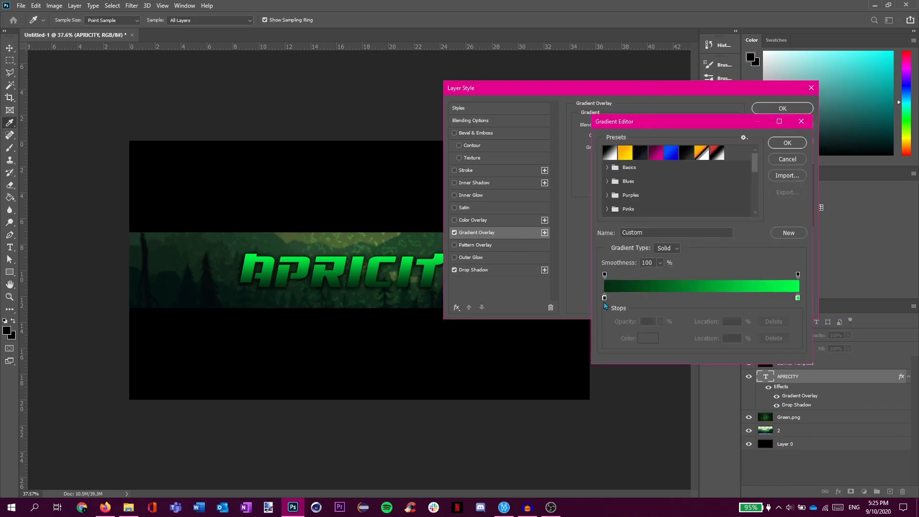
{"action": "left_click", "coordinate": [786, 143]}
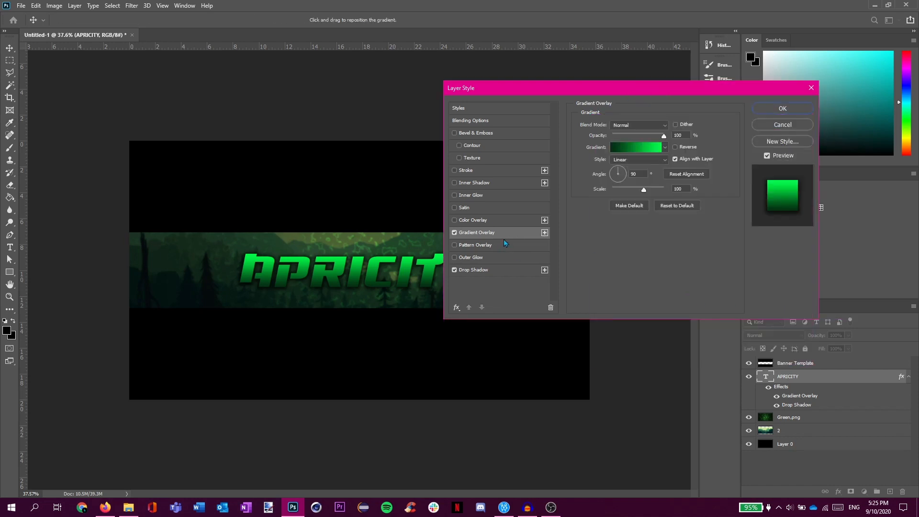
- Add a white Color Dodge Inner Glow at 63% opacity, 8% choke and 24 px size to the APRICITY text and apply the styles
{"action": "left_click", "coordinate": [471, 196]}
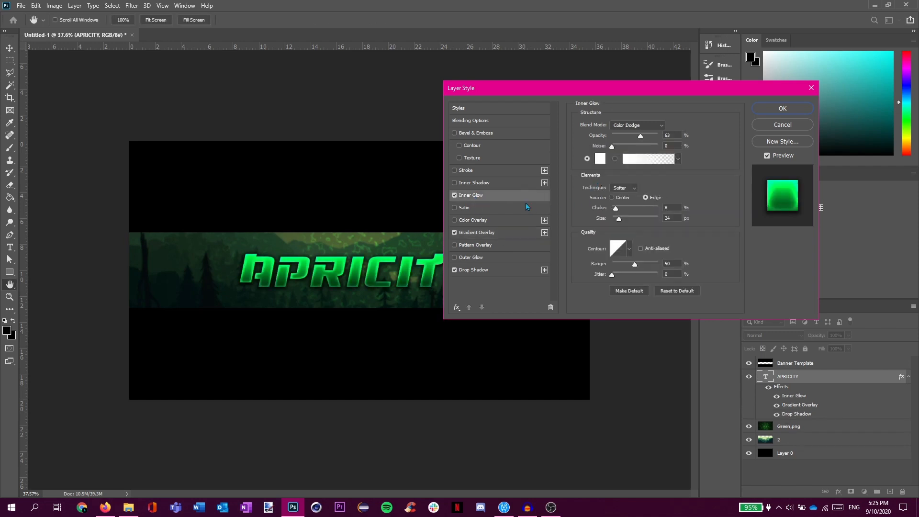
{"action": "left_click_drag", "start_coordinate": [530, 88], "coordinate": [572, 91]}
{"action": "scroll", "coordinate": [374, 284], "scroll_direction": "up", "scroll_amount": 5}
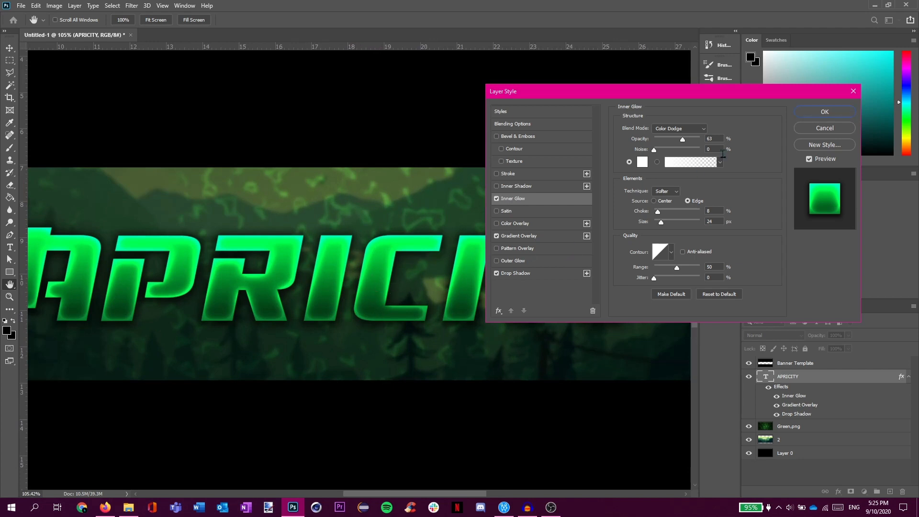
{"action": "left_click", "coordinate": [817, 114]}
{"action": "scroll", "coordinate": [383, 297], "scroll_direction": "down", "scroll_amount": 4}
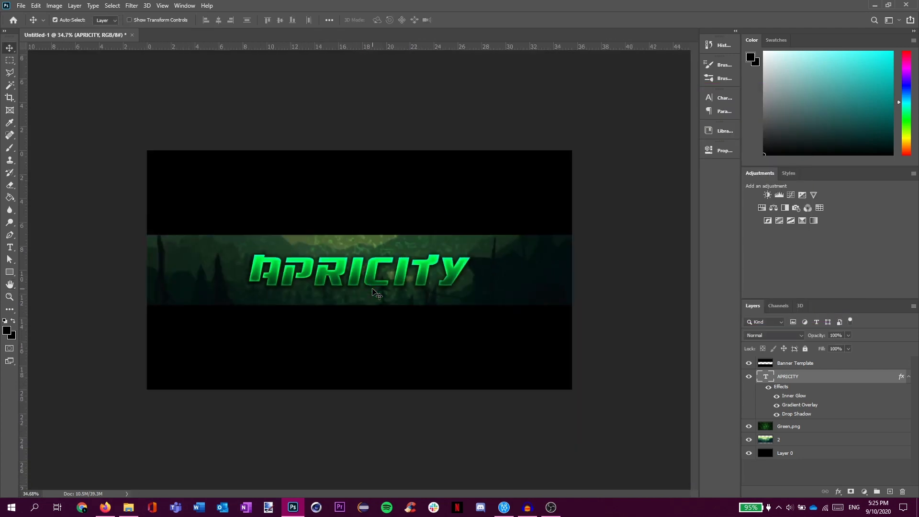
{"action": "scroll", "coordinate": [382, 296], "scroll_direction": "down", "scroll_amount": 1}
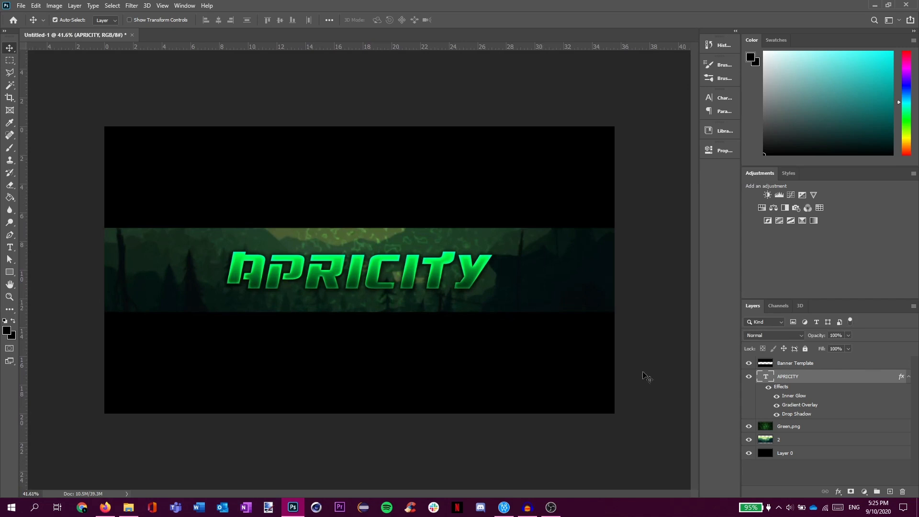
- Place the asset image 4 into the banner document and scale it to cover the full width of the banner strip
{"action": "left_click", "coordinate": [128, 507]}
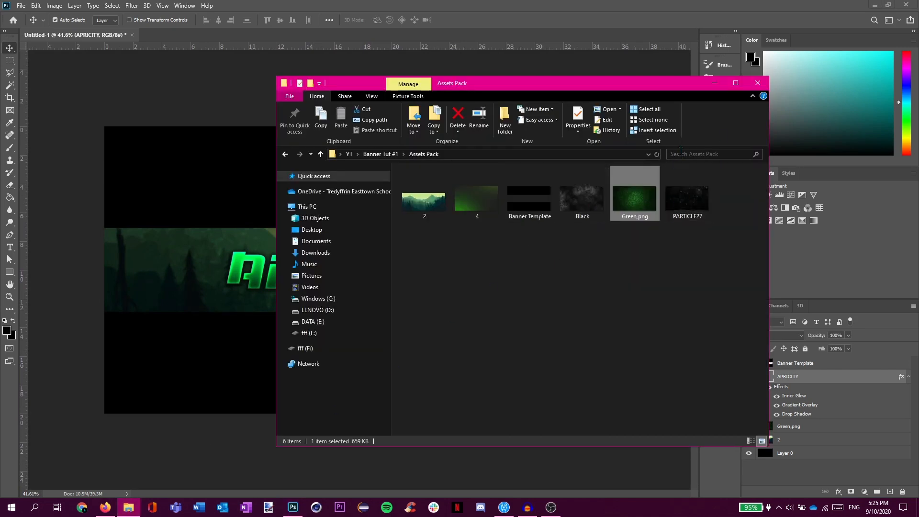
{"action": "left_click", "coordinate": [521, 279]}
{"action": "left_click_drag", "start_coordinate": [477, 200], "coordinate": [168, 297]}
{"action": "left_click_drag", "start_coordinate": [422, 236], "coordinate": [458, 246]}
{"action": "left_click_drag", "start_coordinate": [233, 341], "coordinate": [105, 314]}
{"action": "left_click_drag", "start_coordinate": [483, 199], "coordinate": [614, 228]}
{"action": "left_click", "coordinate": [458, 19]}
- Set layer 4's blend mode to Color Dodge and compare the banner with the layer hidden and shown
{"action": "left_click", "coordinate": [772, 335]}
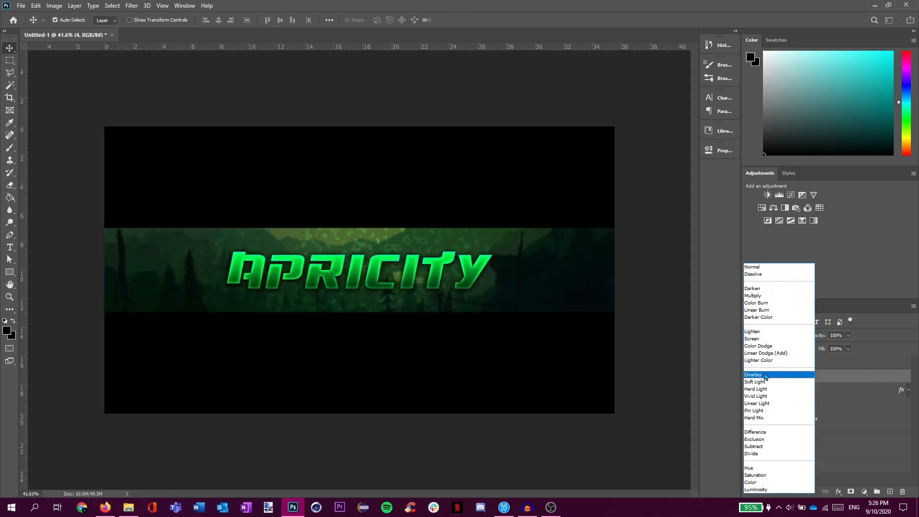
{"action": "left_click", "coordinate": [762, 346]}
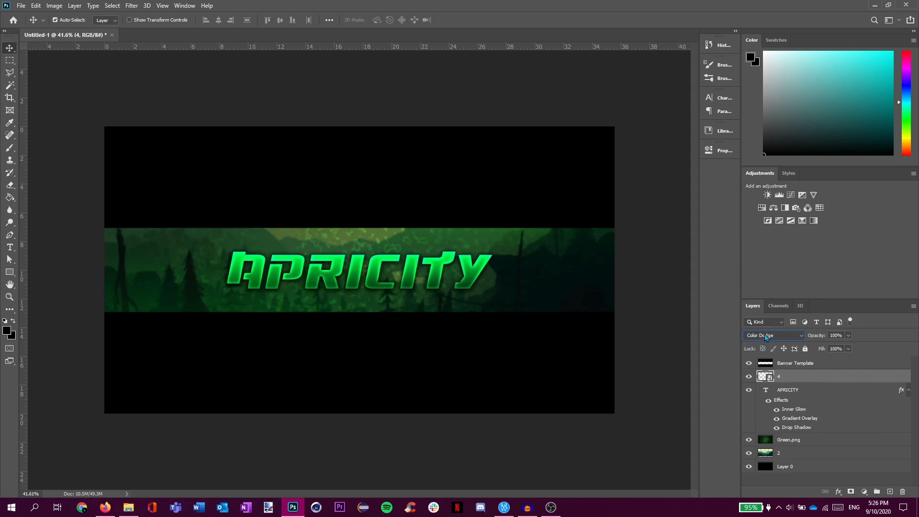
{"action": "left_click", "coordinate": [749, 376]}
{"action": "left_click", "coordinate": [748, 376]}
{"action": "scroll", "coordinate": [492, 354], "scroll_direction": "up", "scroll_amount": 1}
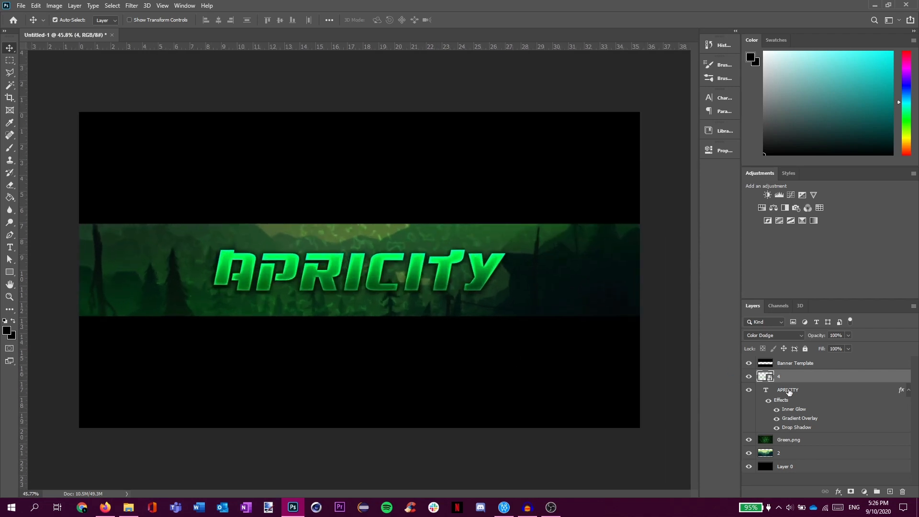
- Duplicate the APRICITY text layer, collapse both effects lists and hide the original text layer
{"action": "left_click", "coordinate": [819, 393]}
{"action": "right_click", "coordinate": [807, 393]}
{"action": "left_click", "coordinate": [818, 390]}
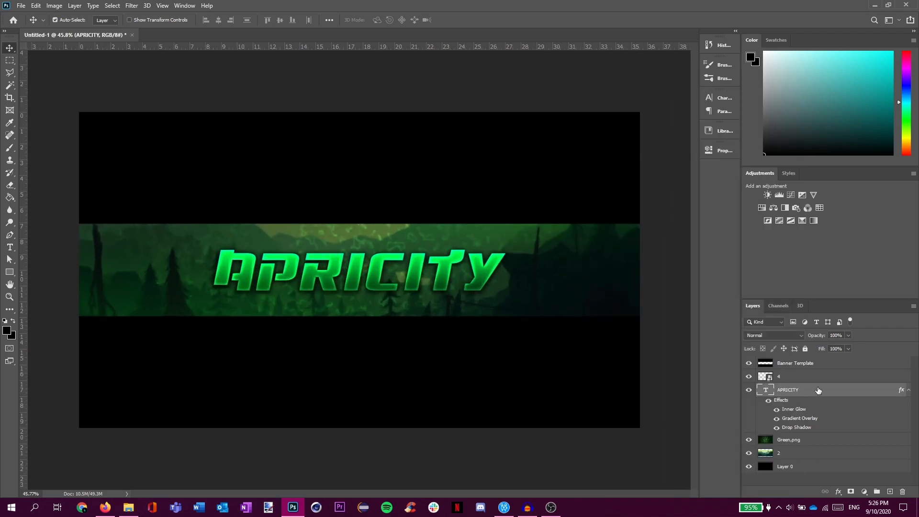
{"action": "right_click", "coordinate": [818, 390]}
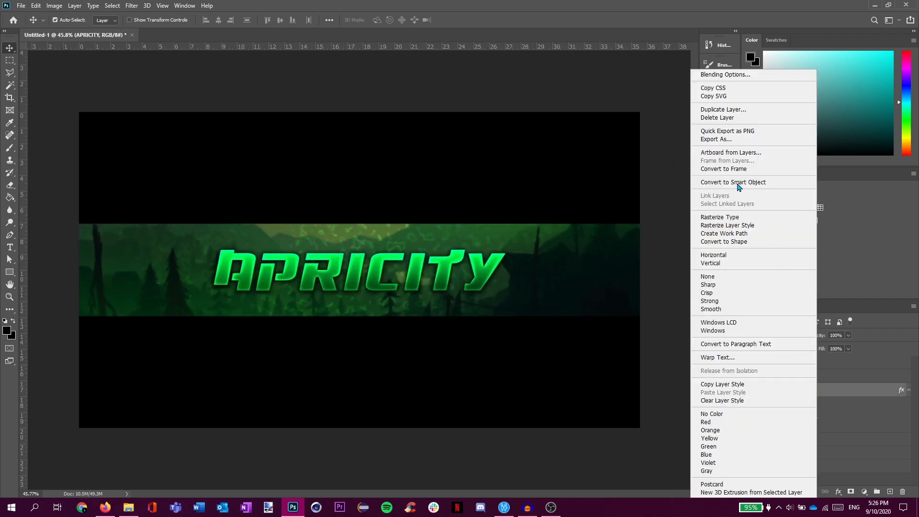
{"action": "left_click", "coordinate": [737, 109]}
{"action": "left_click", "coordinate": [685, 201]}
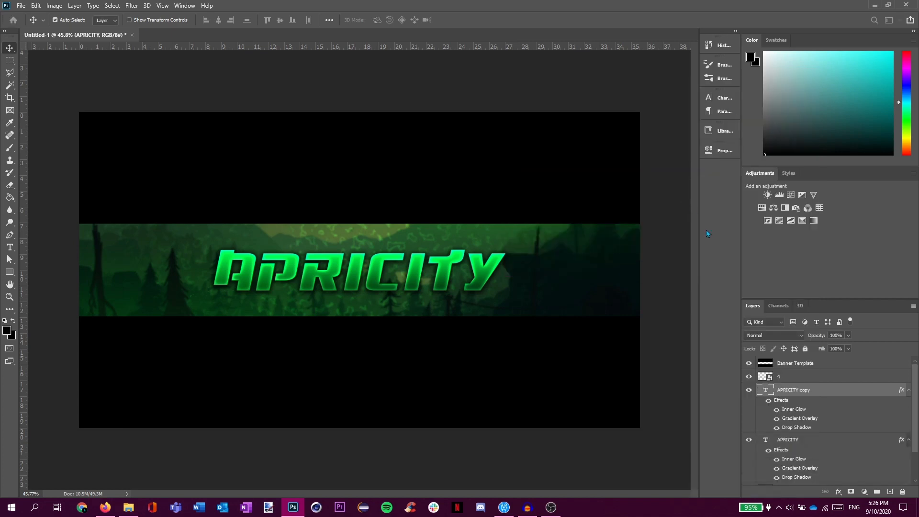
{"action": "left_click", "coordinate": [908, 390]}
{"action": "left_click", "coordinate": [908, 402]}
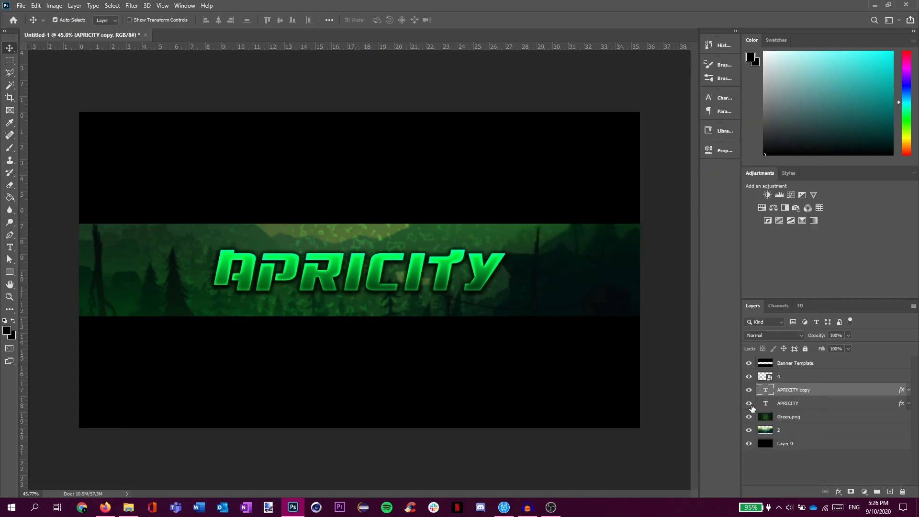
{"action": "left_click", "coordinate": [749, 403]}
{"action": "left_click", "coordinate": [768, 406]}
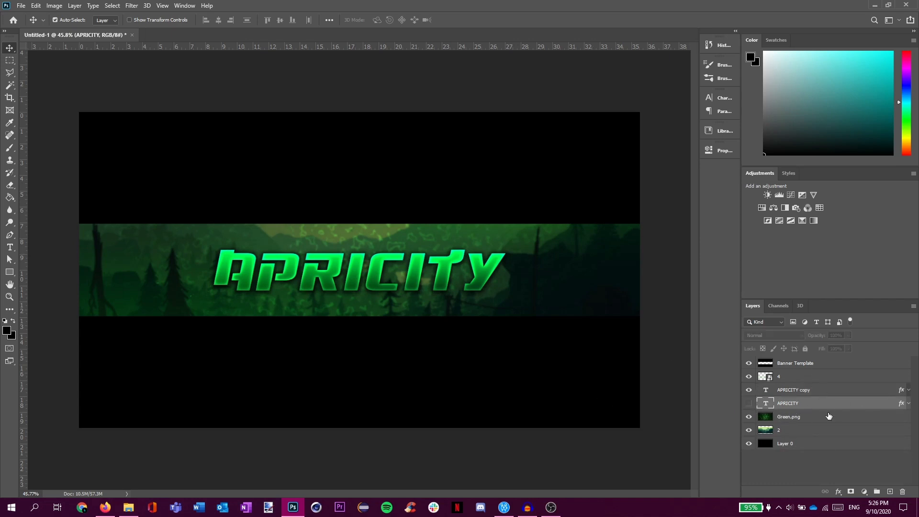
- Rasterize the layer style of the APRICITY copy layer and duplicate the rasterized layer
{"action": "left_click", "coordinate": [818, 389]}
{"action": "right_click", "coordinate": [820, 388]}
{"action": "left_click", "coordinate": [766, 232]}
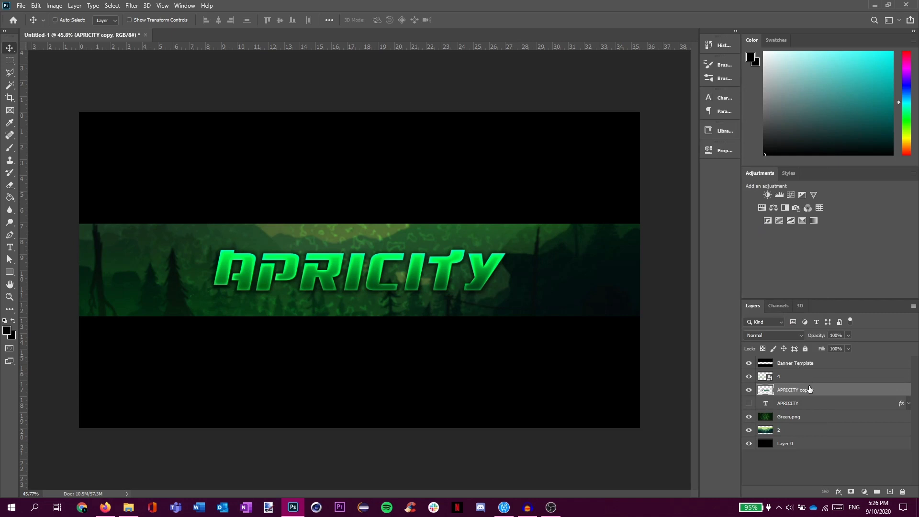
{"action": "key", "text": "ctrl+j"}
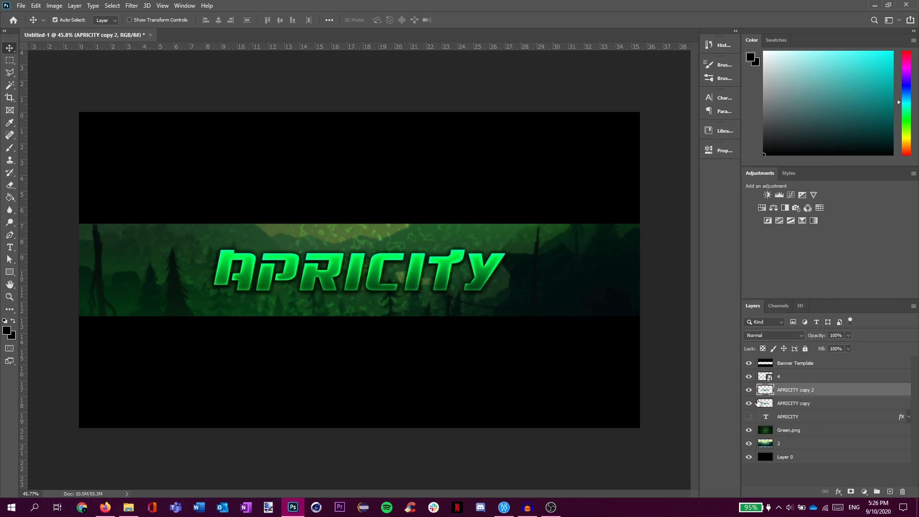
{"action": "scroll", "coordinate": [390, 289], "scroll_direction": "up", "scroll_amount": 3}
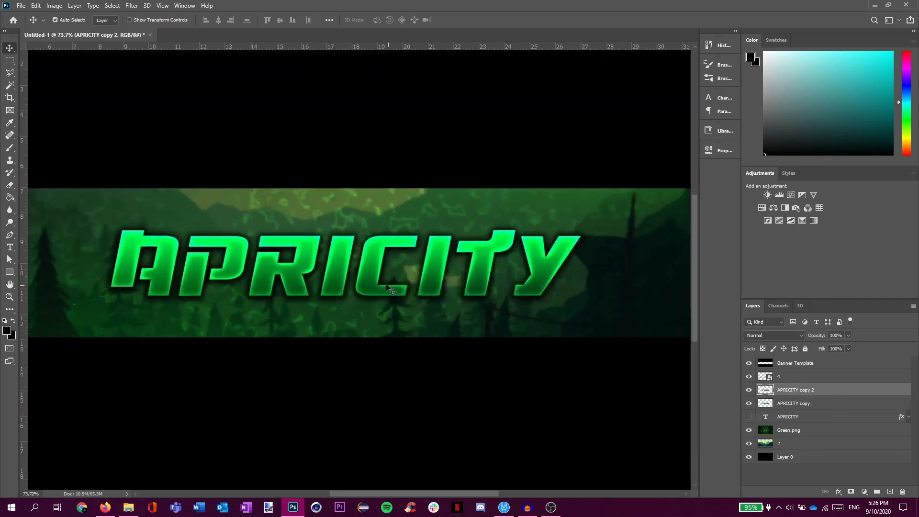
- Nudge the lower APRICITY copy layer several pixels down and to the right to create a depth effect
{"action": "left_click", "coordinate": [821, 405]}
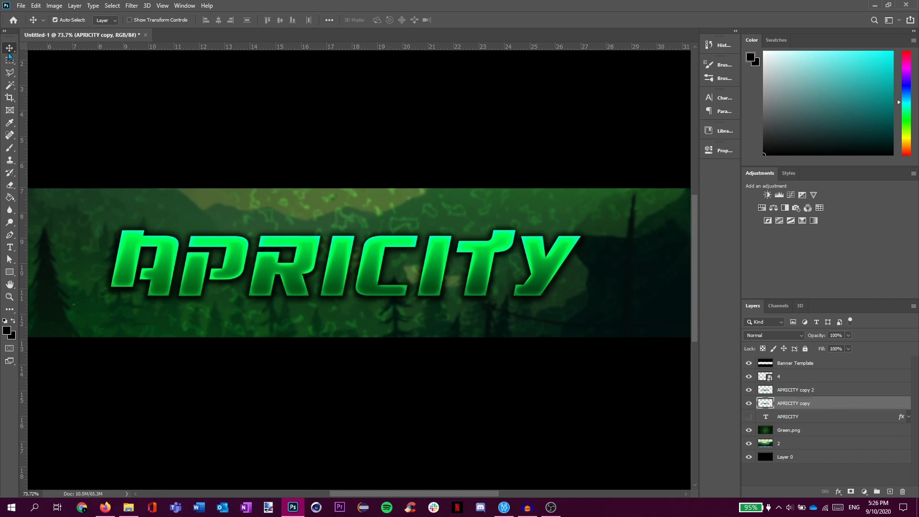
{"action": "key", "text": "Down"}
{"action": "key", "text": "Down"}
{"action": "key", "text": "Down"}
{"action": "key", "text": "Down"}
{"action": "key", "text": "Down"}
{"action": "key", "text": "Down"}
{"action": "key", "text": "Down"}
{"action": "key", "text": "Down"}
{"action": "key", "text": "Right"}
{"action": "key", "text": "Right"}
{"action": "key", "text": "Right"}
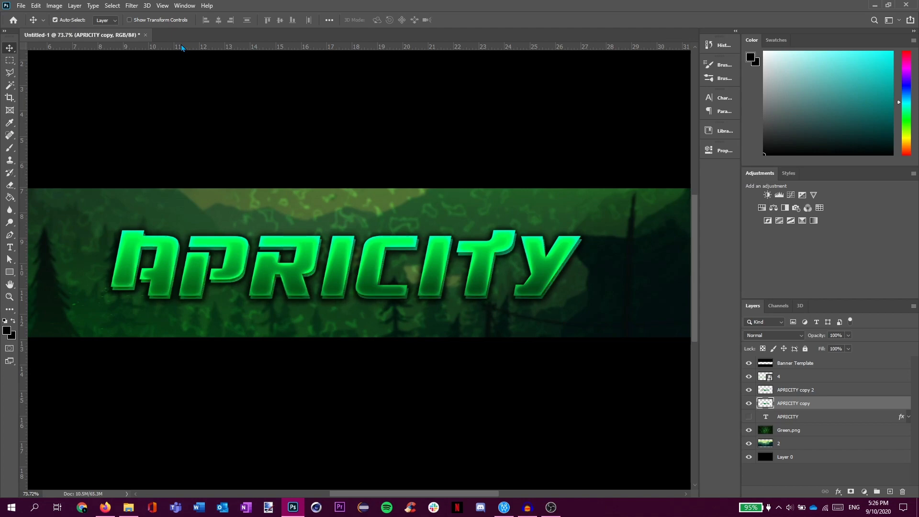
- Fine-tune the lower APRICITY copy's offset slightly further right and up, checking the letter edges close up
{"action": "scroll", "coordinate": [481, 304], "scroll_direction": "up", "scroll_amount": 5}
{"action": "key", "text": "Right"}
{"action": "key", "text": "Right"}
{"action": "key", "text": "Up"}
{"action": "key", "text": "Left"}
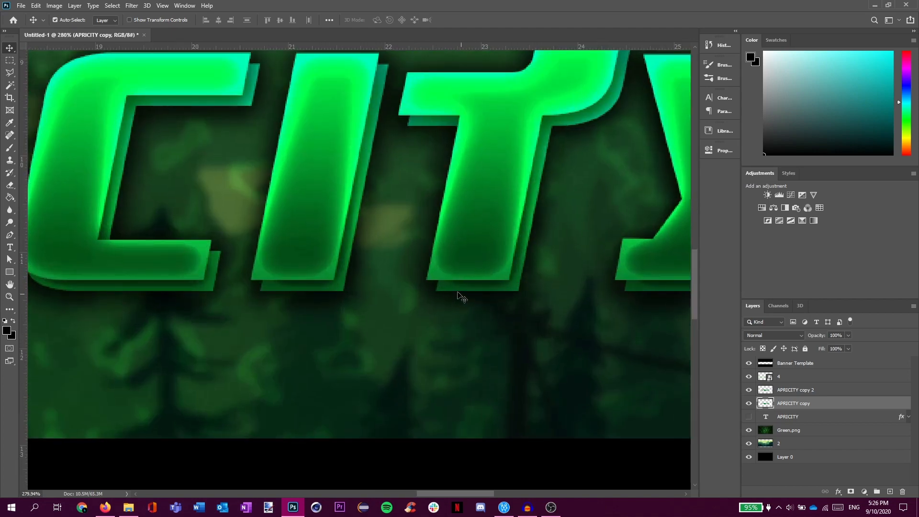
{"action": "scroll", "coordinate": [460, 296], "scroll_direction": "down", "scroll_amount": 6}
{"action": "scroll", "coordinate": [435, 290], "scroll_direction": "up", "scroll_amount": 2}
{"action": "scroll", "coordinate": [434, 293], "scroll_direction": "down", "scroll_amount": 4}
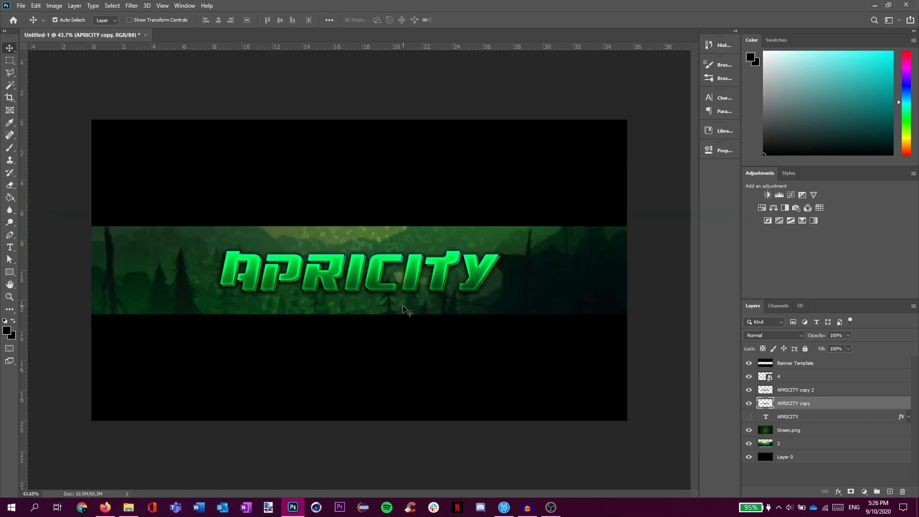
{"action": "scroll", "coordinate": [412, 308], "scroll_direction": "down", "scroll_amount": 1}
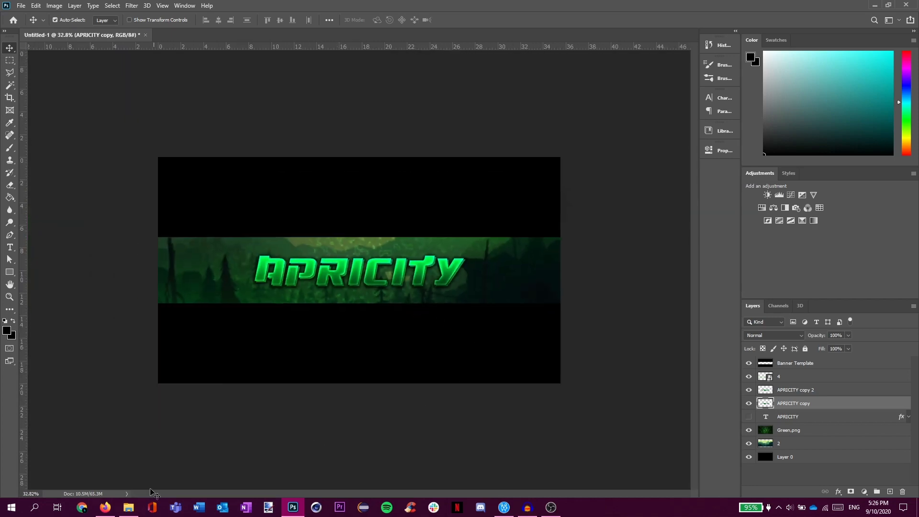
- Place the Black texture image scaled to 116.15% over the text and move its layer above APRICITY copy 2
{"action": "left_click", "coordinate": [128, 507]}
{"action": "left_click_drag", "start_coordinate": [530, 204], "coordinate": [134, 254]}
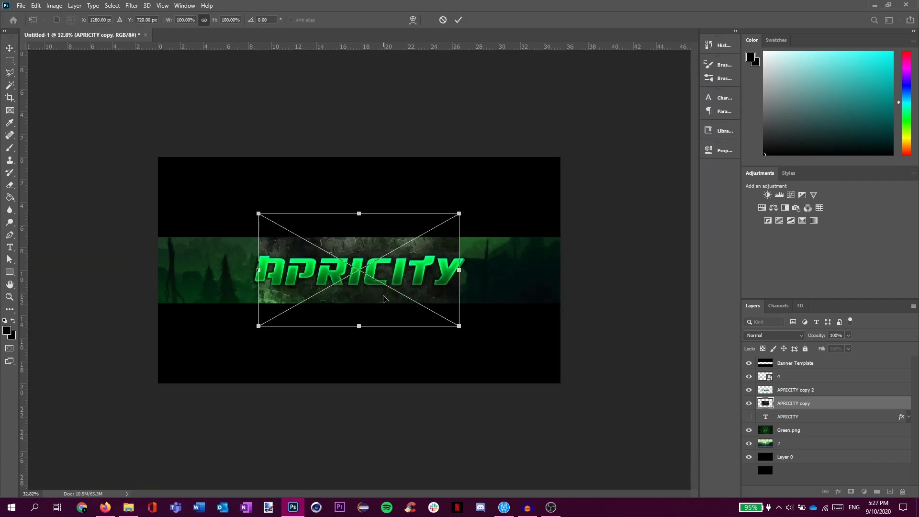
{"action": "left_click_drag", "start_coordinate": [459, 214], "coordinate": [475, 204]}
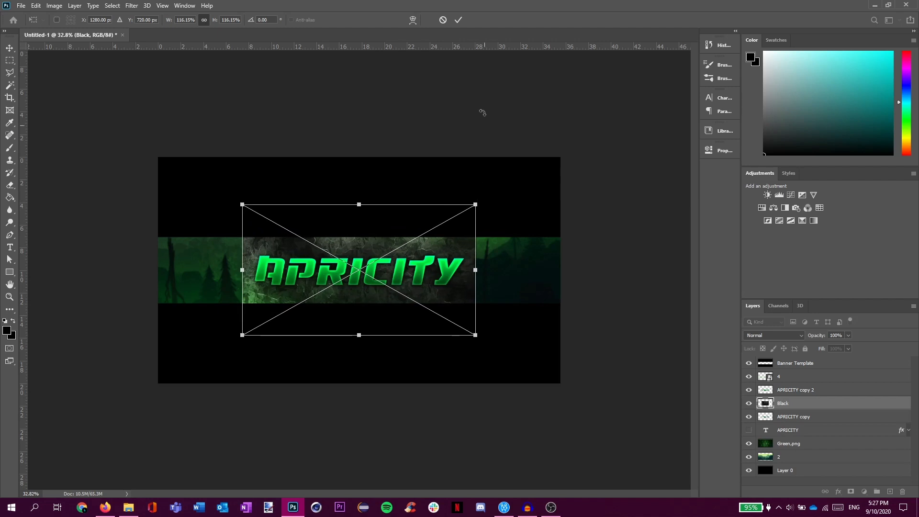
{"action": "left_click", "coordinate": [457, 20]}
{"action": "left_click_drag", "start_coordinate": [793, 408], "coordinate": [797, 387]}
{"action": "left_click_drag", "start_coordinate": [798, 385], "coordinate": [797, 385]}
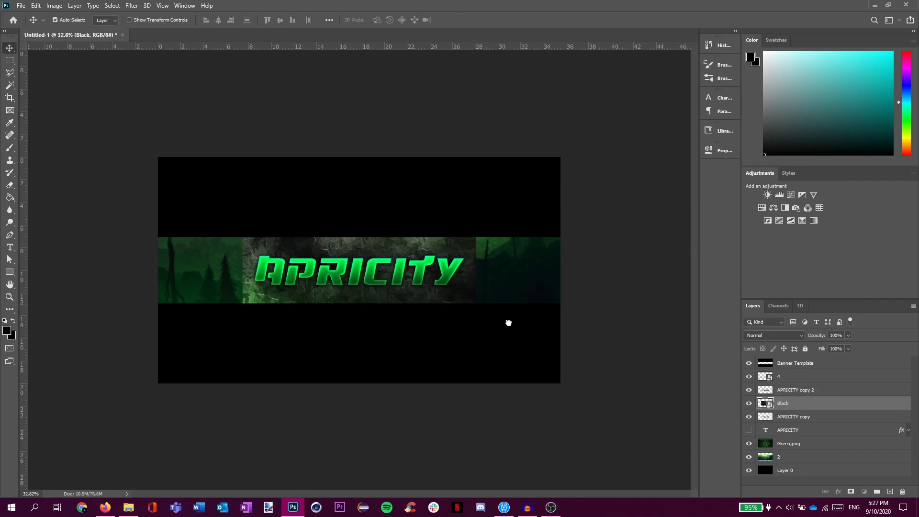
{"action": "scroll", "coordinate": [363, 276], "scroll_direction": "up", "scroll_amount": 3}
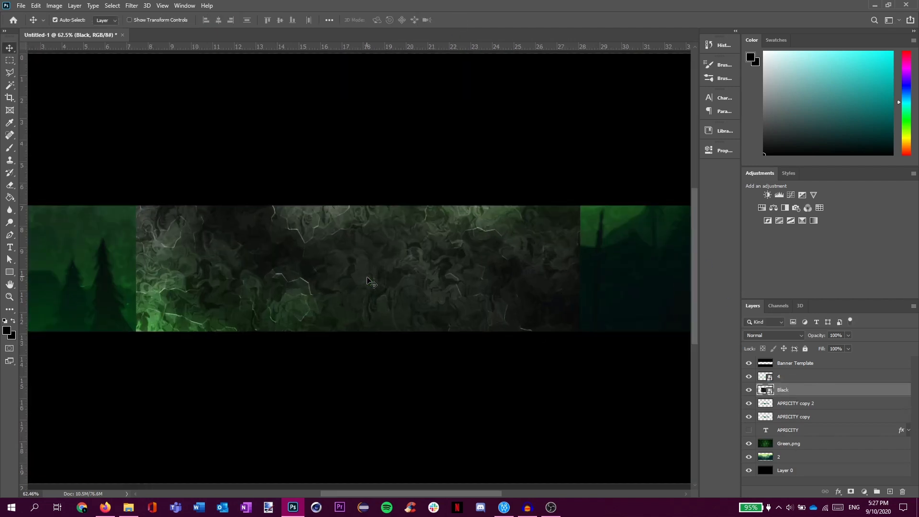
- Set the Black texture layer's blend mode to Overlay and its opacity to 36%
{"action": "left_click", "coordinate": [773, 335]}
{"action": "left_click", "coordinate": [766, 376]}
{"action": "left_click_drag", "start_coordinate": [816, 335], "coordinate": [791, 341]}
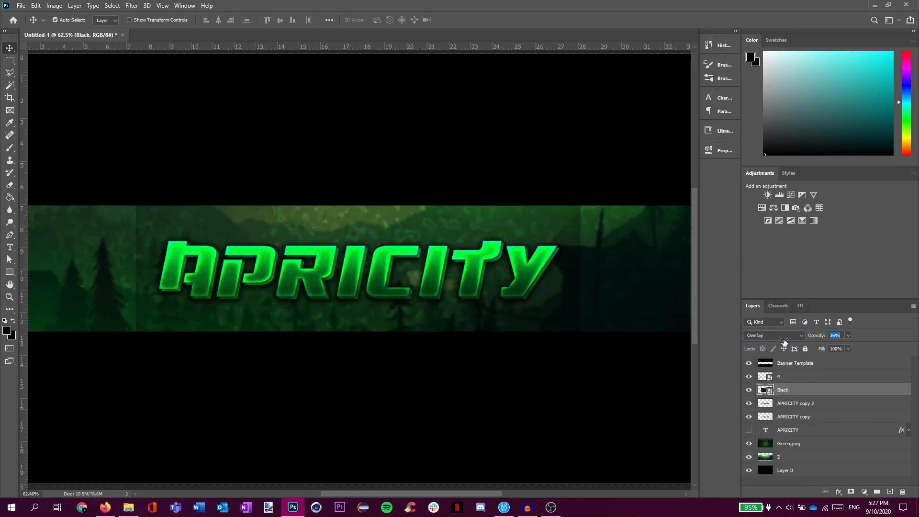
- Clip the Black texture layer to the APRICITY copy 2 layer and inspect the texture on the letters
{"action": "right_click", "coordinate": [785, 389]}
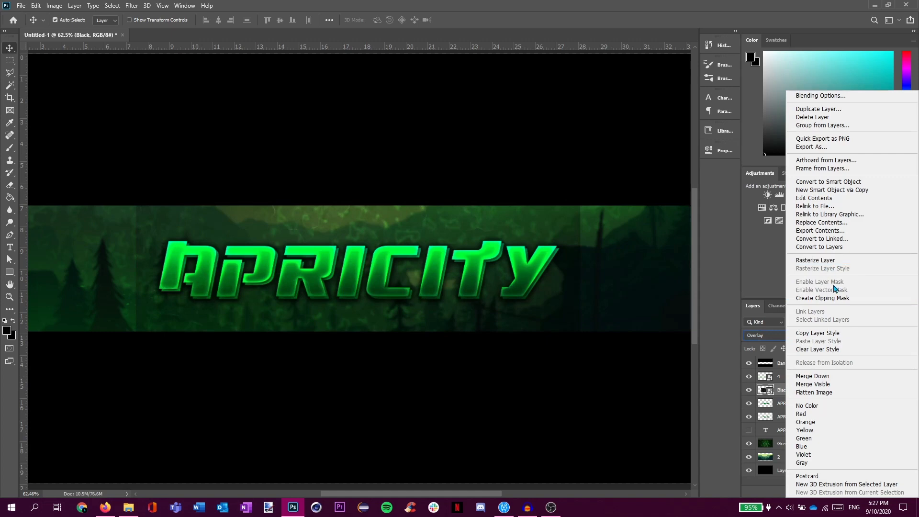
{"action": "left_click", "coordinate": [821, 298]}
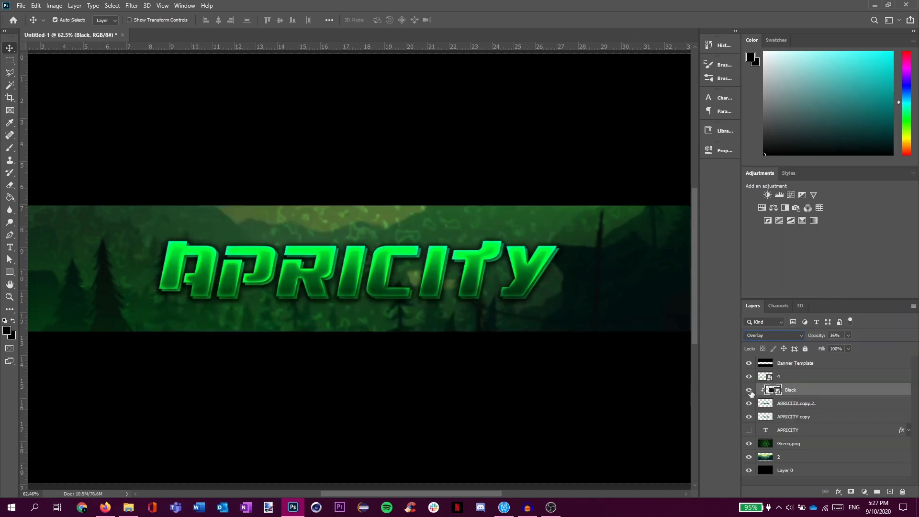
{"action": "scroll", "coordinate": [421, 314], "scroll_direction": "up", "scroll_amount": 3}
{"action": "scroll", "coordinate": [421, 314], "scroll_direction": "up", "scroll_amount": 5}
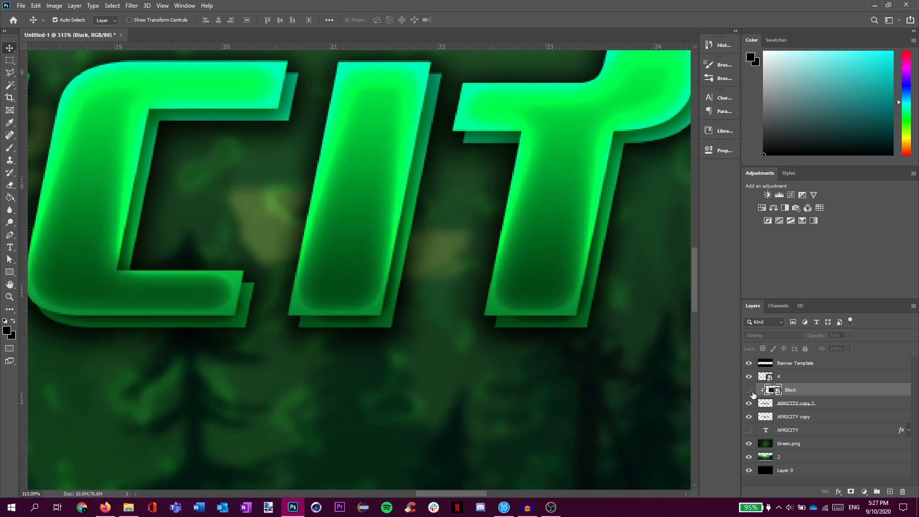
{"action": "scroll", "coordinate": [502, 371], "scroll_direction": "down", "scroll_amount": 8}
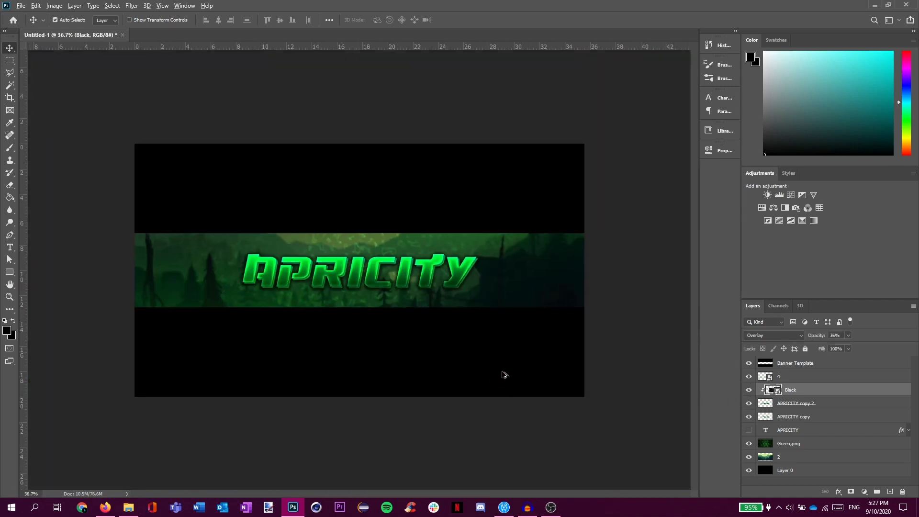
- Place the PARTICLE27 image over the right half of the banner directly below the Banner Template layer and rasterize it
{"action": "key", "text": "alt+Tab"}
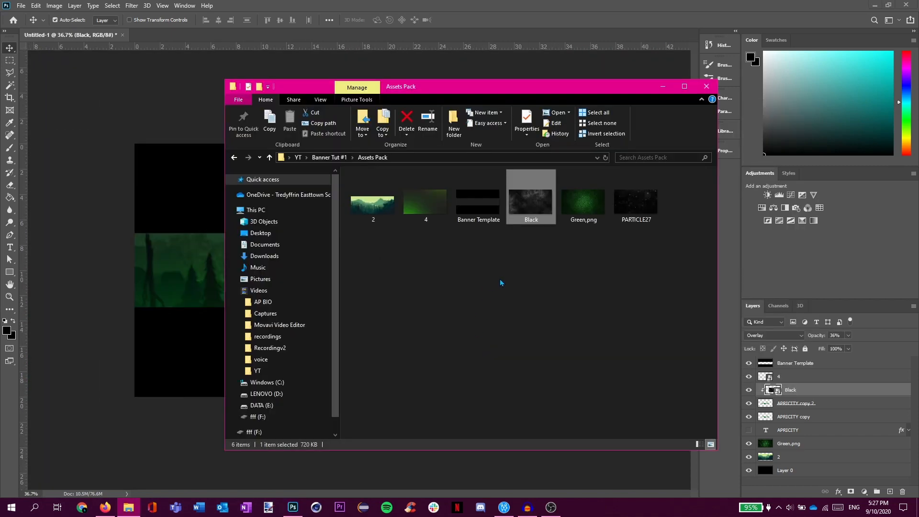
{"action": "left_click_drag", "start_coordinate": [635, 203], "coordinate": [454, 281]}
{"action": "key", "text": "alt+Tab"}
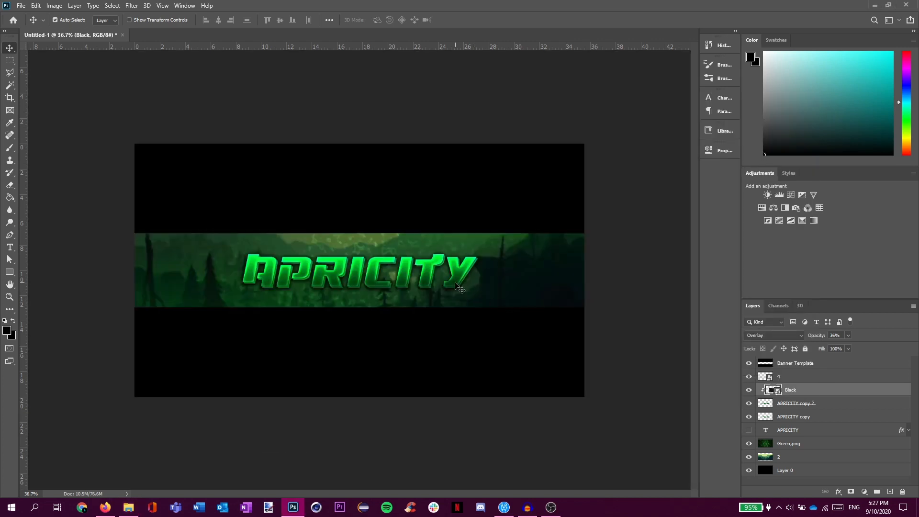
{"action": "left_click_drag", "start_coordinate": [424, 242], "coordinate": [543, 253]}
{"action": "key", "text": "Return"}
{"action": "left_click_drag", "start_coordinate": [795, 393], "coordinate": [796, 374]}
{"action": "right_click", "coordinate": [787, 376]}
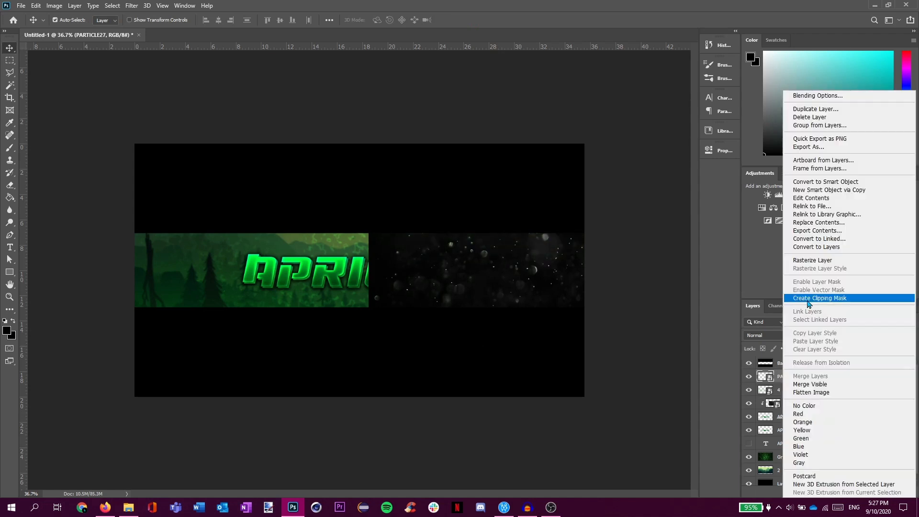
{"action": "left_click", "coordinate": [816, 262]}
- Colorize the PARTICLE27 layer green with hue 116 and saturation 84, and set its blend mode to Screen
{"action": "key", "text": "ctrl"}
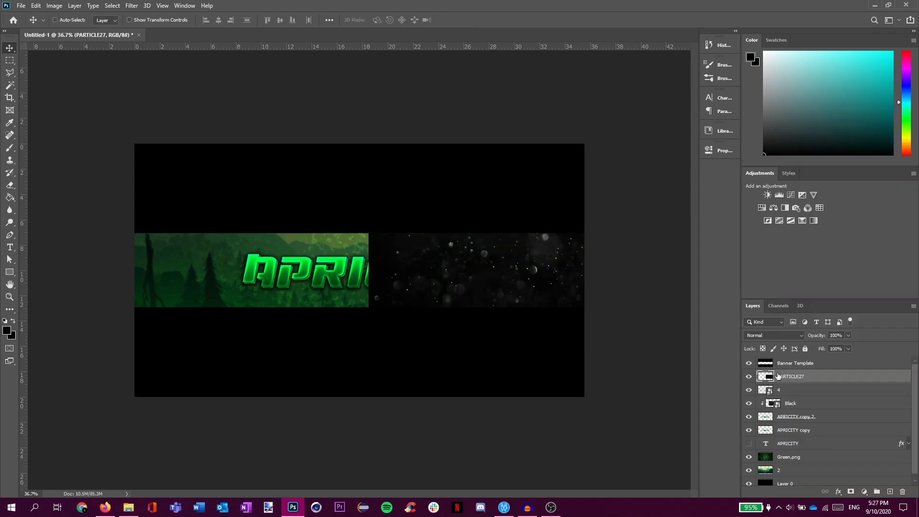
{"action": "key", "text": "ctrl+u"}
{"action": "left_click_drag", "start_coordinate": [635, 151], "coordinate": [622, 149]}
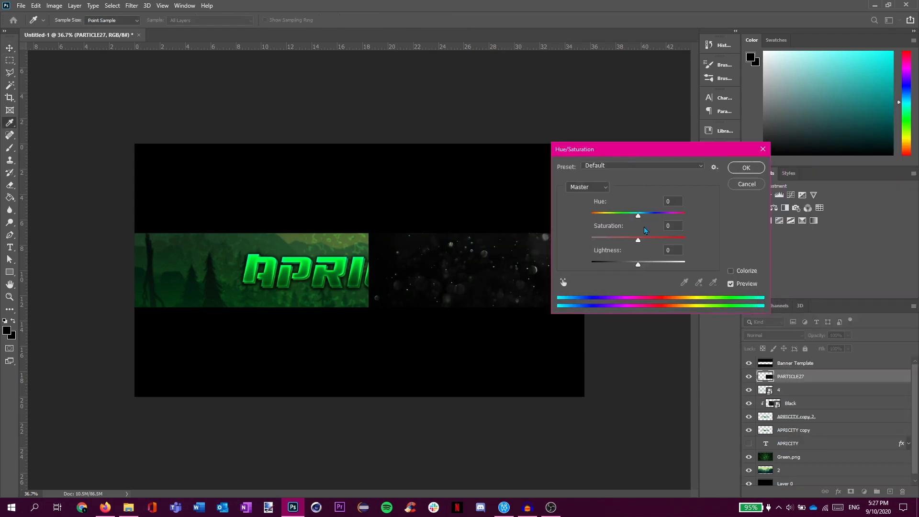
{"action": "left_click", "coordinate": [730, 271]}
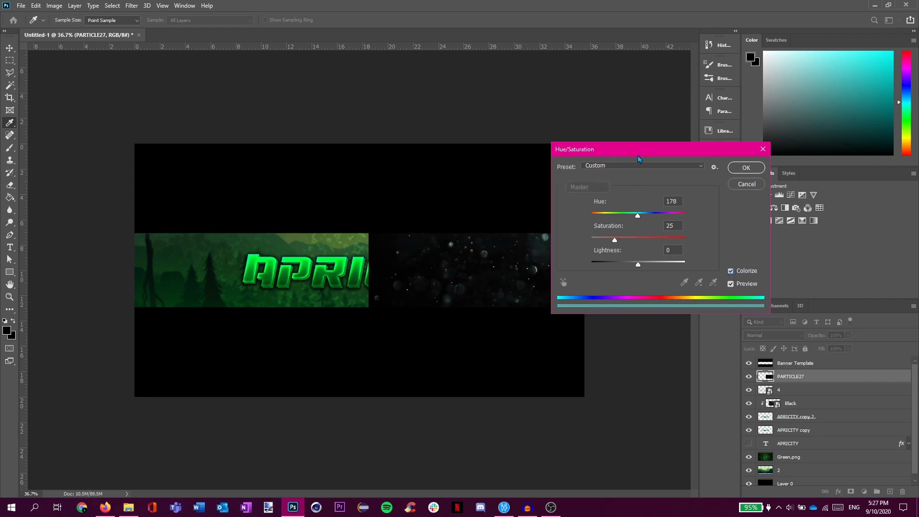
{"action": "left_click_drag", "start_coordinate": [641, 151], "coordinate": [683, 140]}
{"action": "left_click_drag", "start_coordinate": [677, 229], "coordinate": [665, 208]}
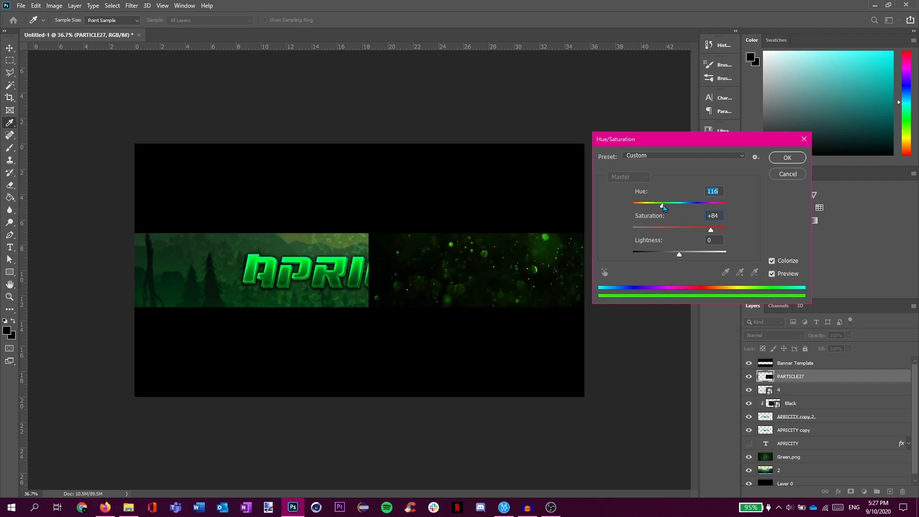
{"action": "left_click", "coordinate": [779, 162]}
{"action": "left_click", "coordinate": [771, 334]}
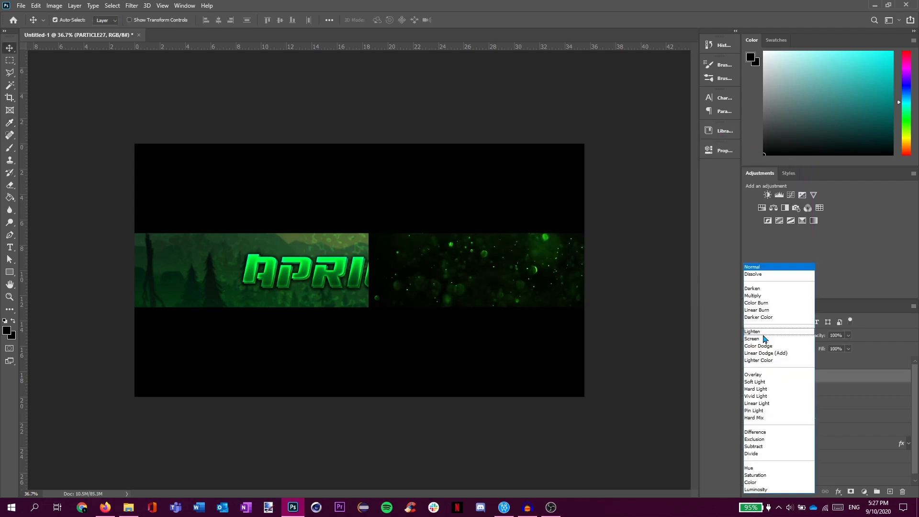
{"action": "left_click", "coordinate": [771, 338]}
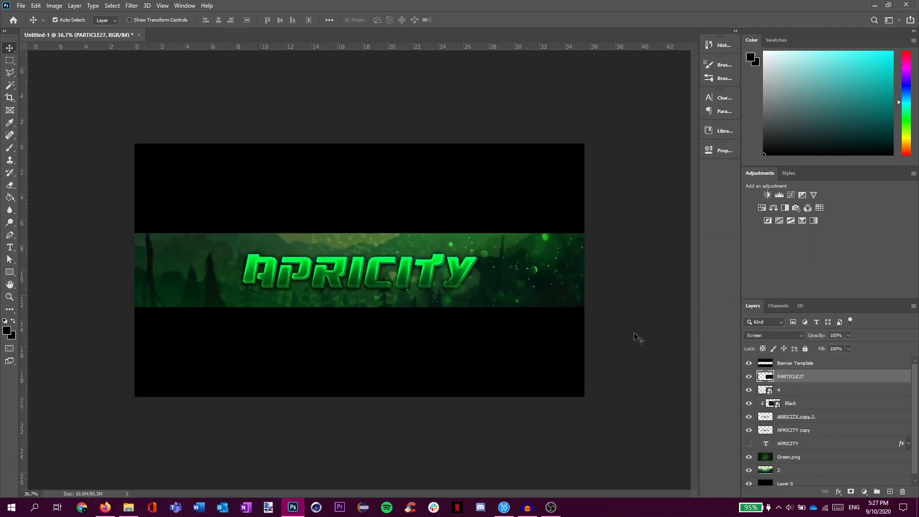
- Apply a Gaussian Blur with a 3.3-pixel radius to the PARTICLE27 layer
{"action": "left_click", "coordinate": [131, 5]}
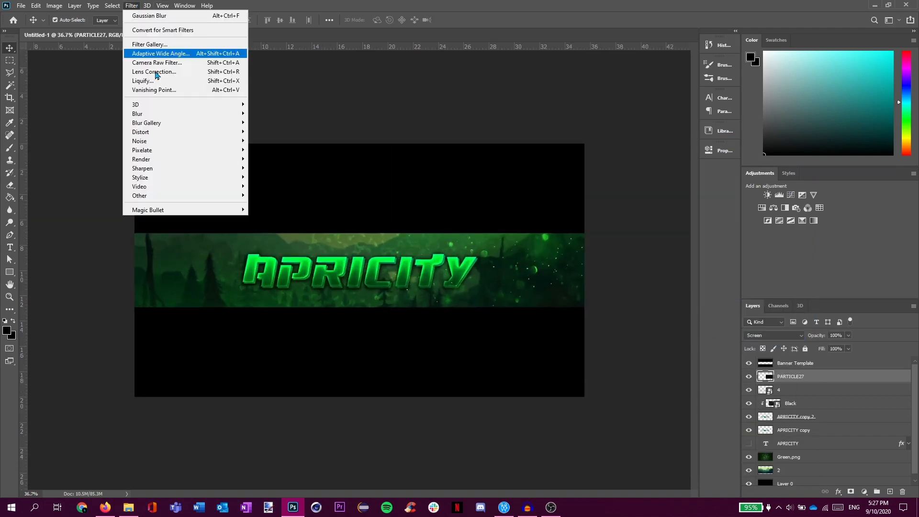
{"action": "mouse_move", "coordinate": [158, 116]}
{"action": "left_click", "coordinate": [272, 149]}
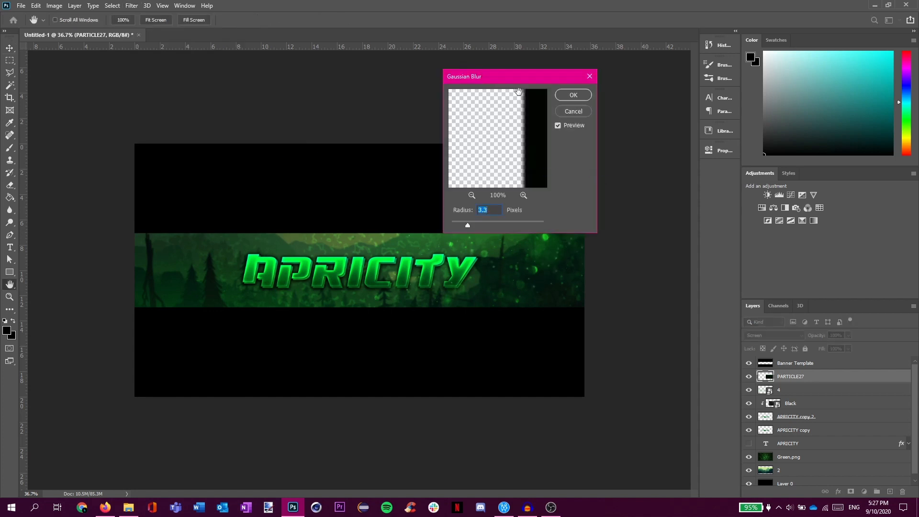
{"action": "left_click_drag", "start_coordinate": [537, 81], "coordinate": [593, 69]}
{"action": "left_click", "coordinate": [644, 85]}
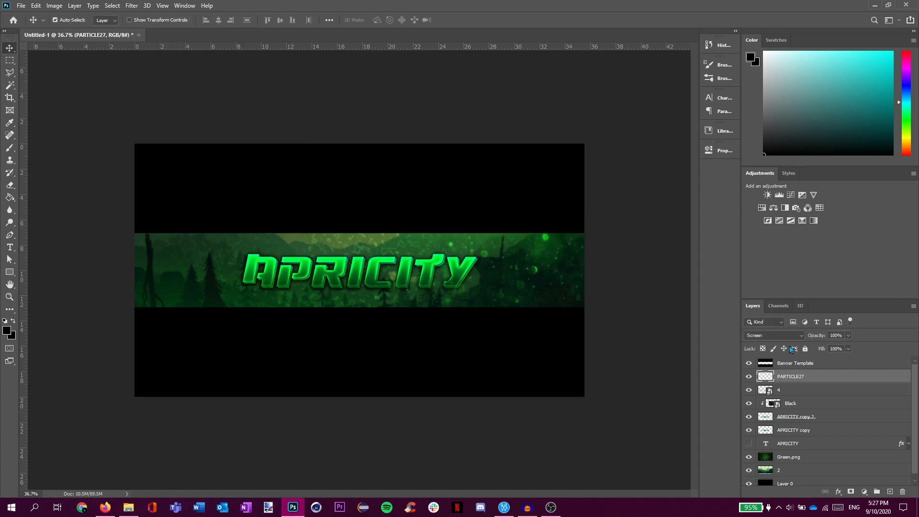
- Duplicate the PARTICLE27 layer, rotate the copy 180° and move it over the left half of the banner
{"action": "key", "text": "ctrl+j"}
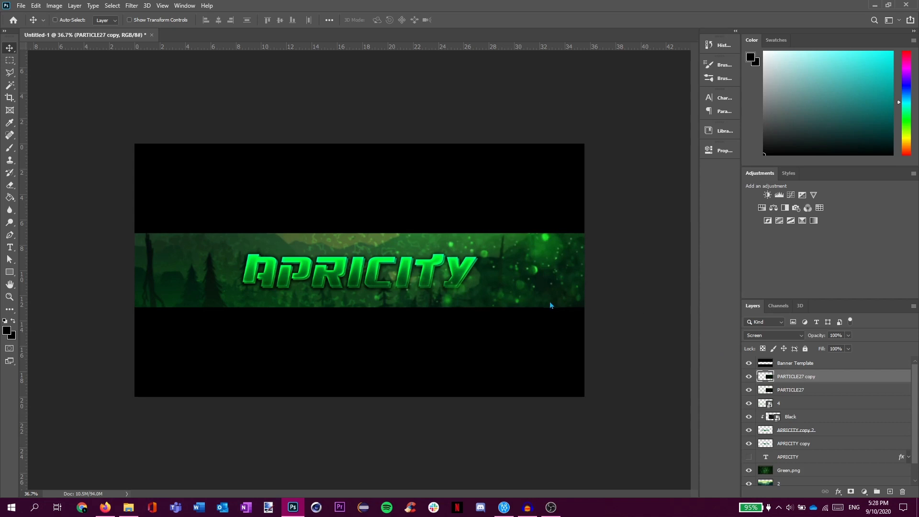
{"action": "key", "text": "ctrl+t"}
{"action": "right_click", "coordinate": [542, 289]}
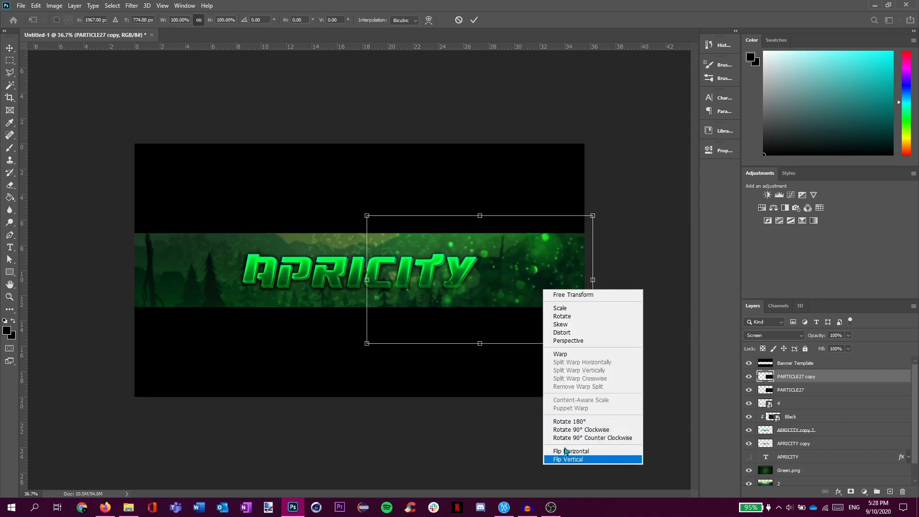
{"action": "left_click", "coordinate": [575, 421]}
{"action": "left_click_drag", "start_coordinate": [470, 306], "coordinate": [260, 286]}
{"action": "left_click", "coordinate": [471, 21]}
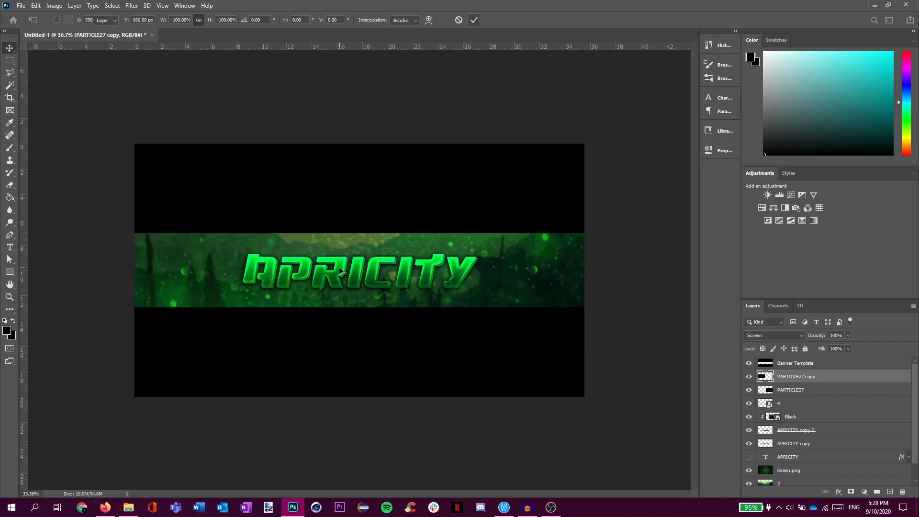
- Add an empty layer directly above PARTICLE27 copy and size the soft brush to about 1031 pixels
{"action": "scroll", "coordinate": [581, 360], "scroll_direction": "down", "scroll_amount": 2}
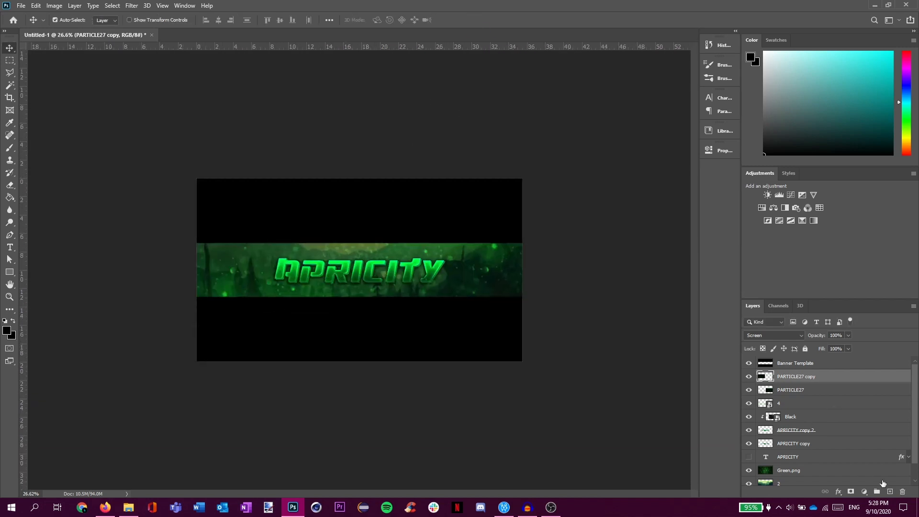
{"action": "scroll", "coordinate": [460, 293], "scroll_direction": "up", "scroll_amount": 7}
{"action": "left_click_drag", "start_coordinate": [338, 311], "coordinate": [633, 295]}
{"action": "scroll", "coordinate": [633, 294], "scroll_direction": "down", "scroll_amount": 3}
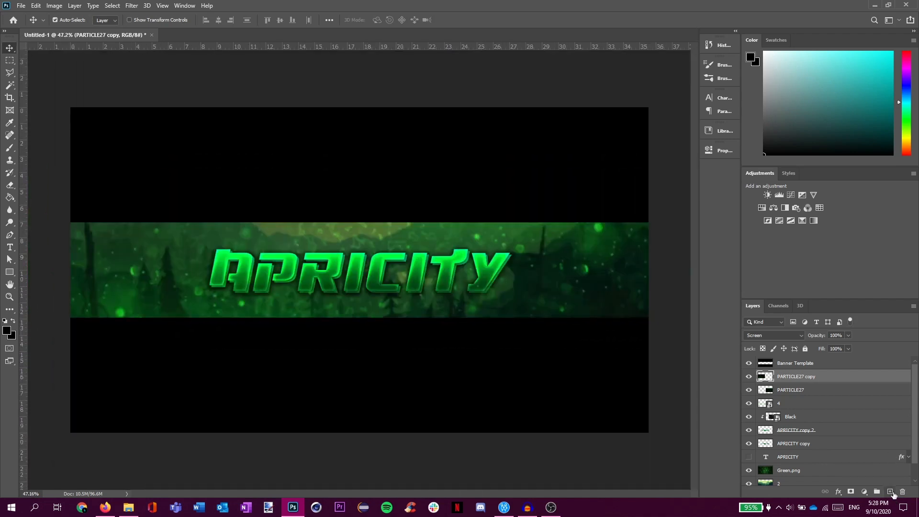
{"action": "left_click", "coordinate": [890, 492]}
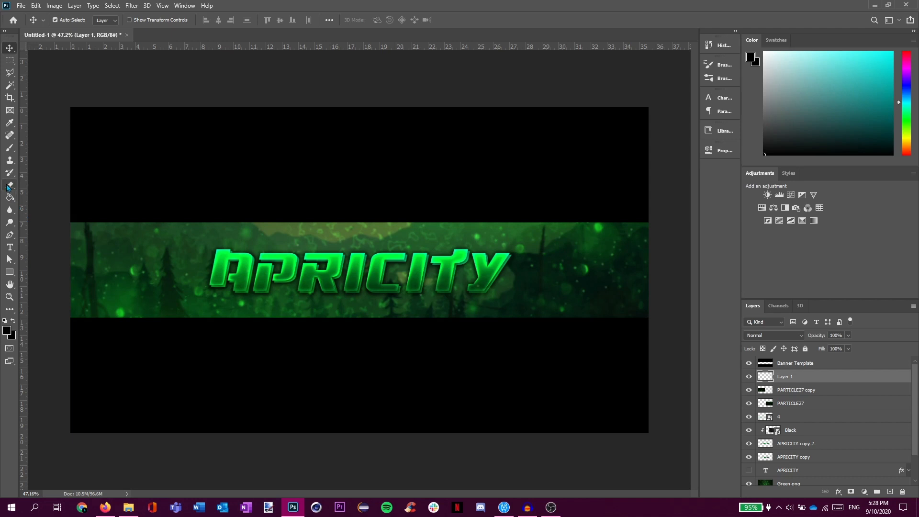
{"action": "left_click", "coordinate": [10, 147]}
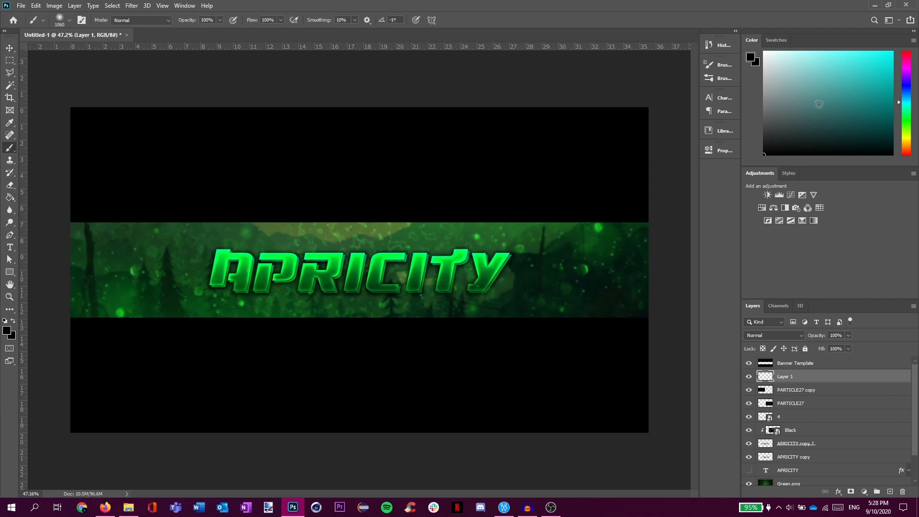
{"action": "mouse_move", "coordinate": [531, 262]}
{"action": "left_mouse_down"}
{"action": "mouse_move", "coordinate": [561, 262]}
{"action": "mouse_move", "coordinate": [473, 261]}
{"action": "mouse_move", "coordinate": [528, 267]}
{"action": "left_mouse_up"}
- Rasterize layer 4 and the Black texture layer
{"action": "right_click", "coordinate": [791, 420]}
{"action": "key", "text": "Escape"}
{"action": "right_click", "coordinate": [798, 426]}
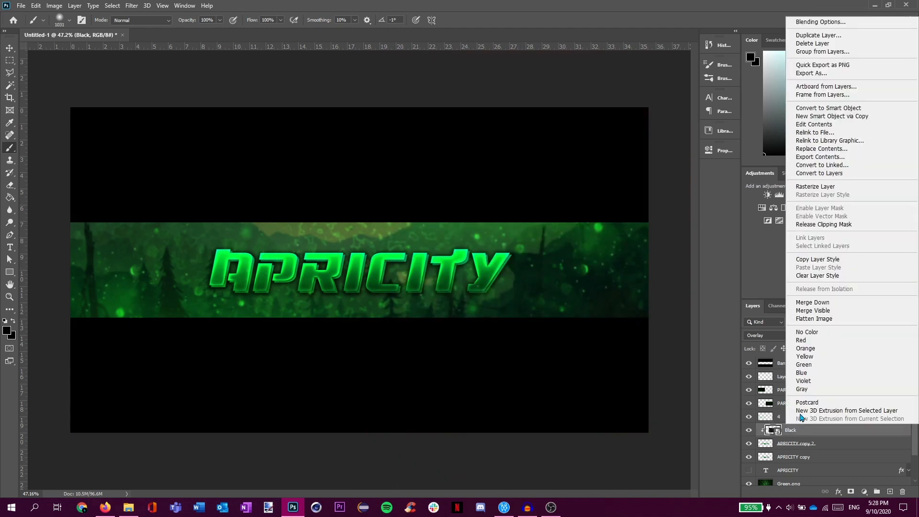
{"action": "left_click", "coordinate": [816, 187]}
{"action": "scroll", "coordinate": [811, 389], "scroll_direction": "down", "scroll_amount": 2}
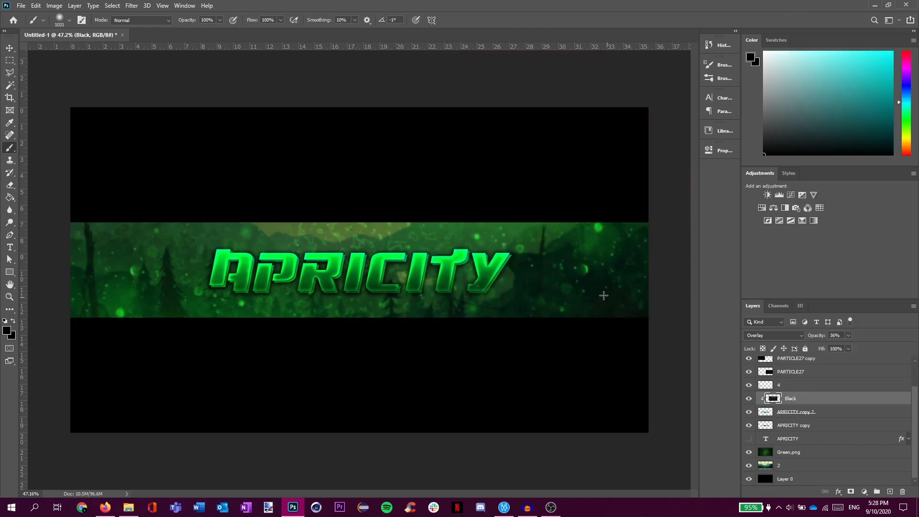
- Darken the banner's left and right ends on Layer 1 with a black 929-pixel soft brush and set the layer's opacity to 56%
{"action": "scroll", "coordinate": [807, 388], "scroll_direction": "up", "scroll_amount": 2}
{"action": "left_click", "coordinate": [800, 379]}
{"action": "scroll", "coordinate": [560, 297], "scroll_direction": "down", "scroll_amount": 3}
{"action": "mouse_move", "coordinate": [539, 271]}
{"action": "left_mouse_down"}
{"action": "mouse_move", "coordinate": [552, 273]}
{"action": "mouse_move", "coordinate": [527, 272]}
{"action": "left_mouse_up"}
{"action": "mouse_move", "coordinate": [551, 238]}
{"action": "left_mouse_down"}
{"action": "mouse_move", "coordinate": [527, 345]}
{"action": "mouse_move", "coordinate": [565, 267]}
{"action": "mouse_move", "coordinate": [526, 186]}
{"action": "mouse_move", "coordinate": [530, 346]}
{"action": "mouse_move", "coordinate": [518, 354]}
{"action": "mouse_move", "coordinate": [573, 264]}
{"action": "mouse_move", "coordinate": [566, 228]}
{"action": "mouse_move", "coordinate": [537, 350]}
{"action": "mouse_move", "coordinate": [511, 361]}
{"action": "mouse_move", "coordinate": [564, 302]}
{"action": "mouse_move", "coordinate": [524, 173]}
{"action": "mouse_move", "coordinate": [492, 177]}
{"action": "left_mouse_up"}
{"action": "key", "text": "ctrl+z"}
{"action": "mouse_move", "coordinate": [144, 198]}
{"action": "left_mouse_down"}
{"action": "mouse_move", "coordinate": [183, 196]}
{"action": "mouse_move", "coordinate": [152, 357]}
{"action": "mouse_move", "coordinate": [261, 391]}
{"action": "mouse_move", "coordinate": [183, 363]}
{"action": "mouse_move", "coordinate": [146, 224]}
{"action": "mouse_move", "coordinate": [220, 145]}
{"action": "left_mouse_up"}
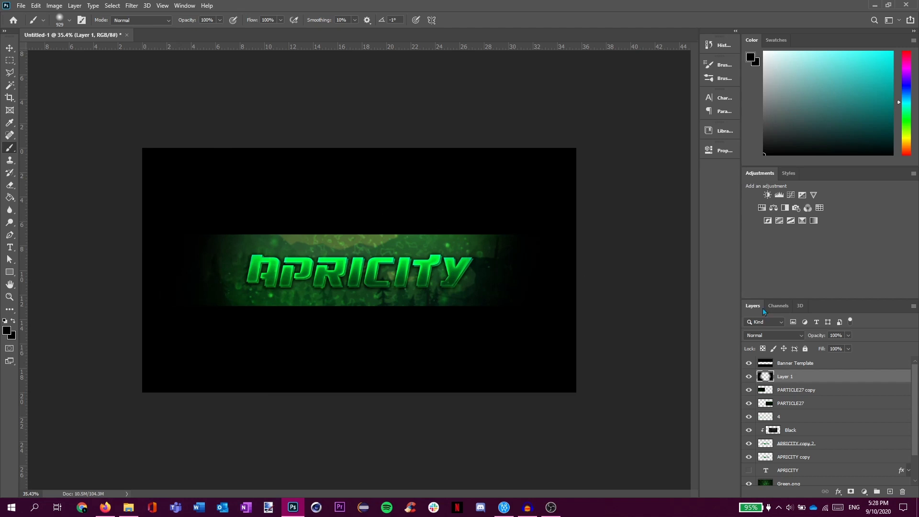
{"action": "left_click_drag", "start_coordinate": [813, 336], "coordinate": [795, 338]}
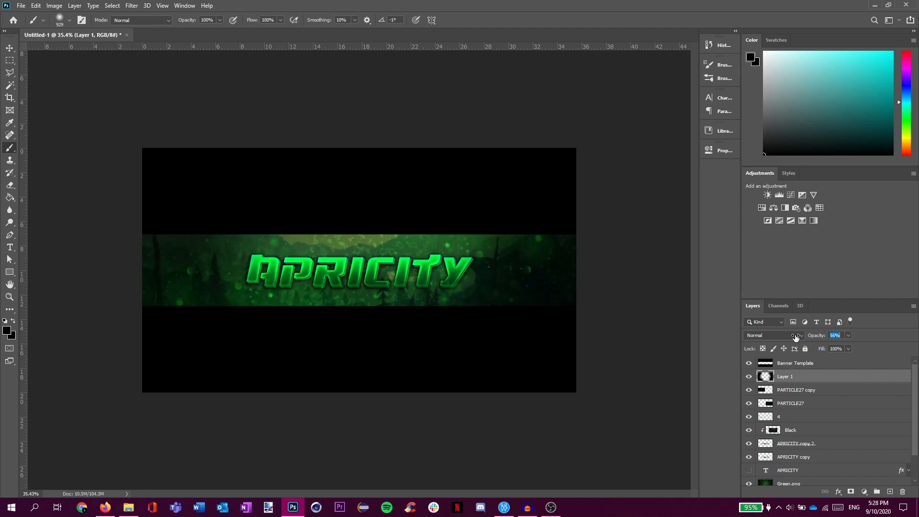
{"action": "scroll", "coordinate": [562, 316], "scroll_direction": "down", "scroll_amount": 4}
{"action": "scroll", "coordinate": [518, 312], "scroll_direction": "up", "scroll_amount": 3}
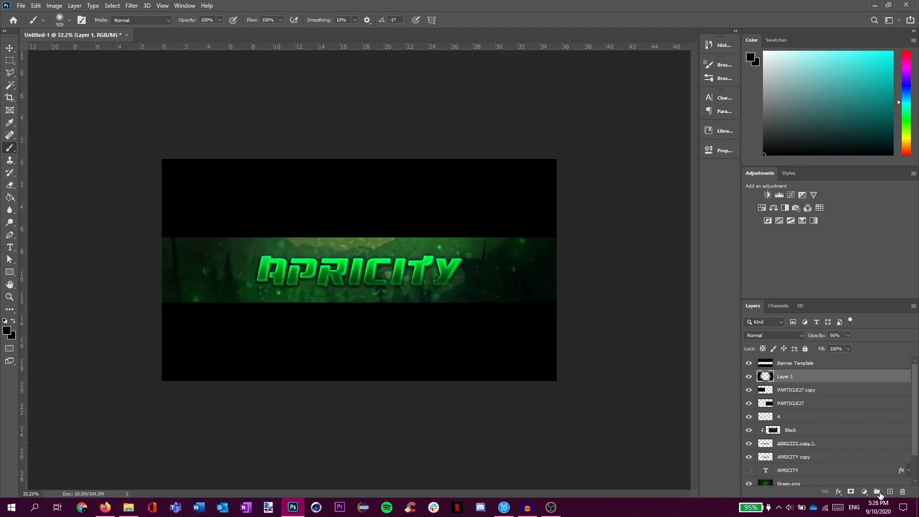
- Paint a white glow above the banner's centre on a new layer with a 923-pixel soft brush and set its opacity to 50%
{"action": "left_click", "coordinate": [889, 492]}
{"action": "left_click_drag", "start_coordinate": [773, 125], "coordinate": [763, 51]}
{"action": "left_click_drag", "start_coordinate": [368, 214], "coordinate": [362, 187]}
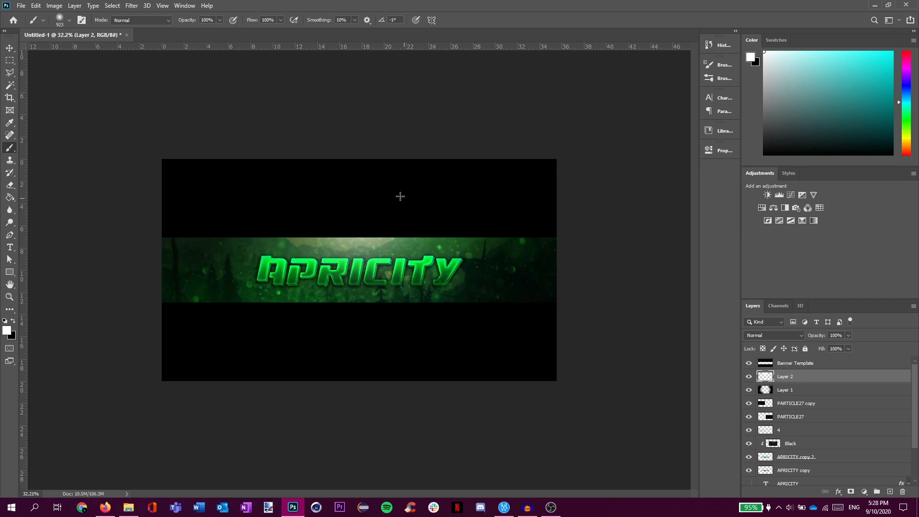
{"action": "left_click", "coordinate": [359, 186]}
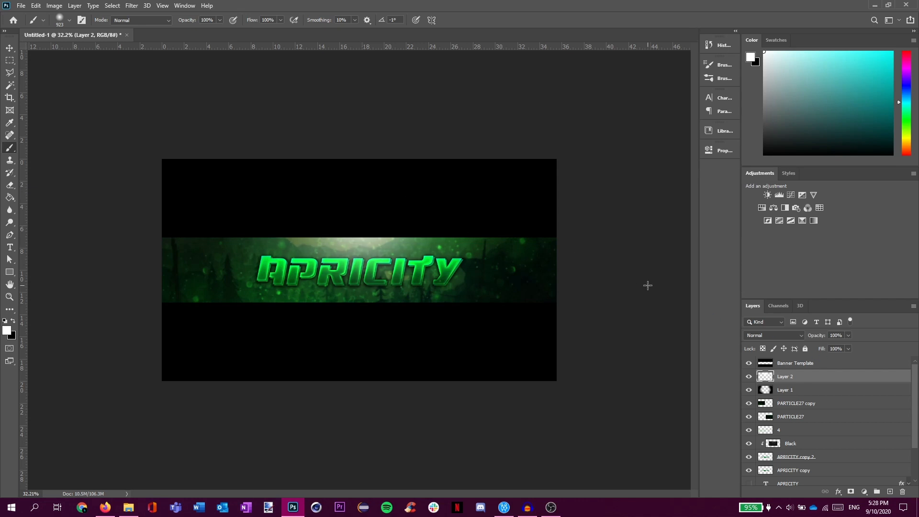
{"action": "scroll", "coordinate": [335, 235], "scroll_direction": "up", "scroll_amount": 5}
{"action": "scroll", "coordinate": [331, 228], "scroll_direction": "down", "scroll_amount": 3}
{"action": "left_click_drag", "start_coordinate": [814, 338], "coordinate": [790, 335]}
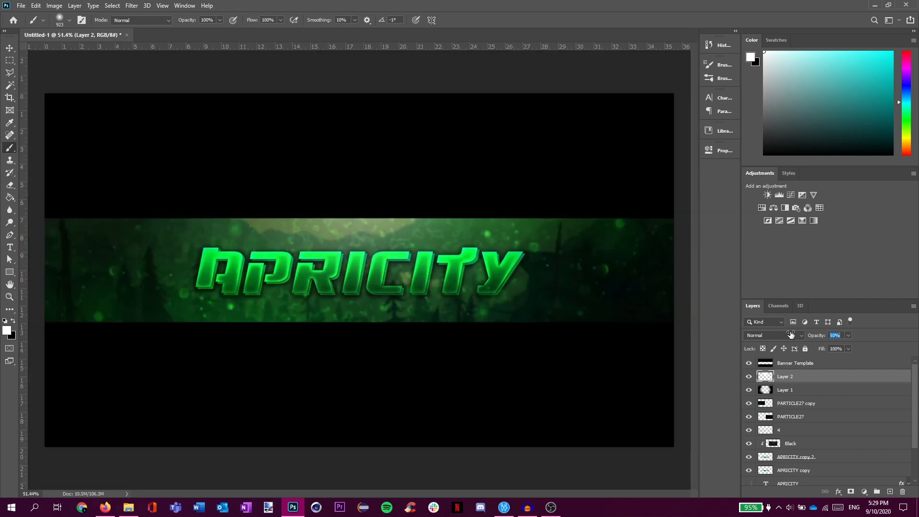
{"action": "scroll", "coordinate": [453, 293], "scroll_direction": "down", "scroll_amount": 8}
{"action": "scroll", "coordinate": [469, 296], "scroll_direction": "up", "scroll_amount": 3}
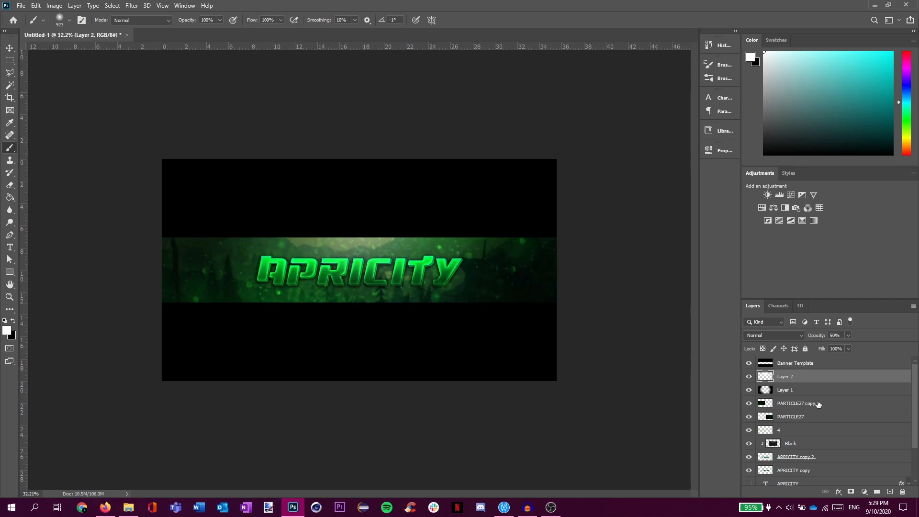
- Group all layers from Layer 2 down to Layer 0, leaving the Banner Template layer outside the group
{"action": "scroll", "coordinate": [811, 428], "scroll_direction": "down", "scroll_amount": 3}
{"action": "scroll", "coordinate": [408, 305], "scroll_direction": "up", "scroll_amount": 4}
{"action": "scroll", "coordinate": [348, 247], "scroll_direction": "down", "scroll_amount": 1}
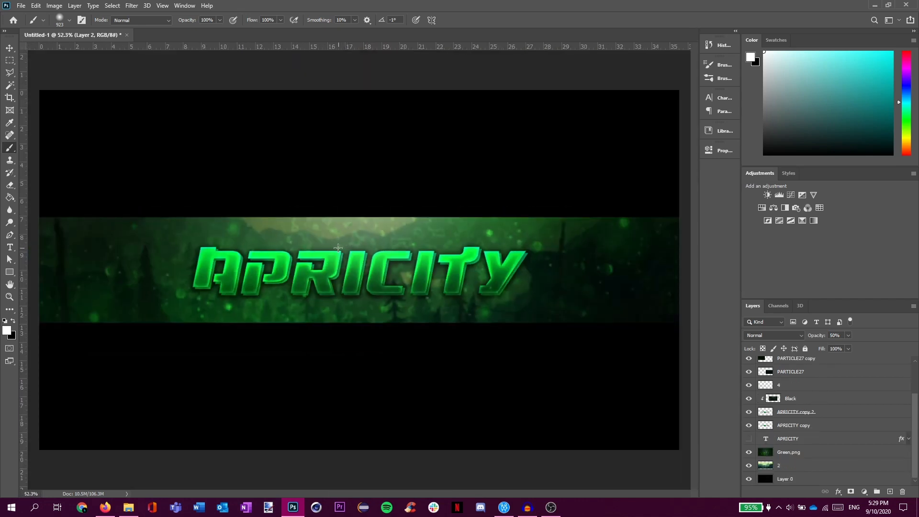
{"action": "scroll", "coordinate": [371, 328], "scroll_direction": "down", "scroll_amount": 3}
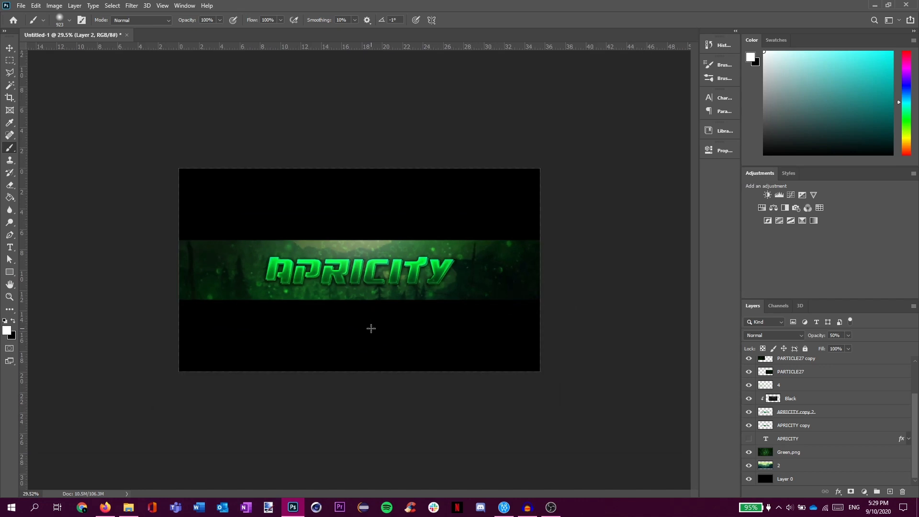
{"action": "scroll", "coordinate": [810, 394], "scroll_direction": "up", "scroll_amount": 3}
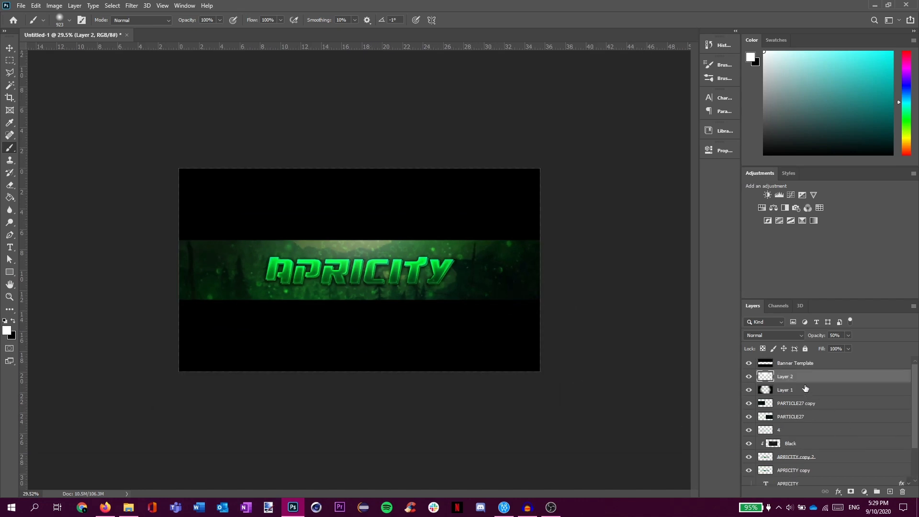
{"action": "scroll", "coordinate": [803, 385], "scroll_direction": "down", "scroll_amount": 3}
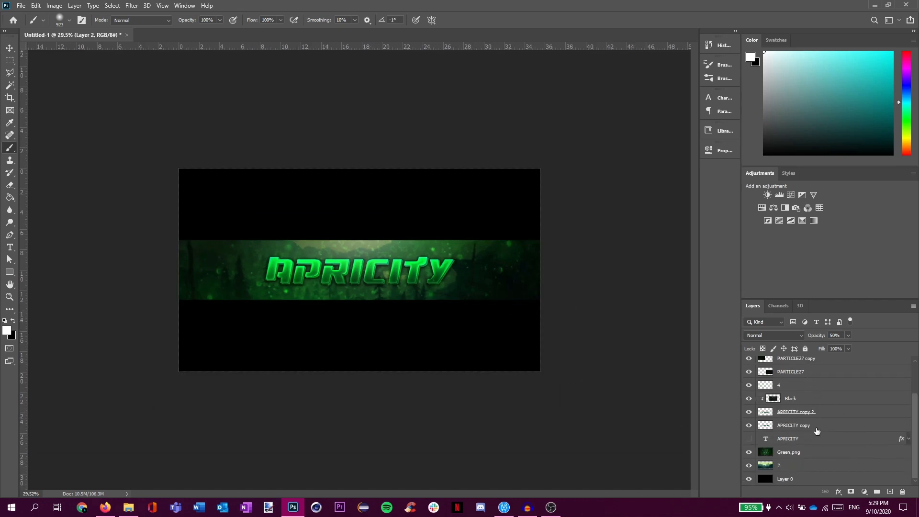
{"action": "left_click", "coordinate": [811, 482], "text": "shift"}
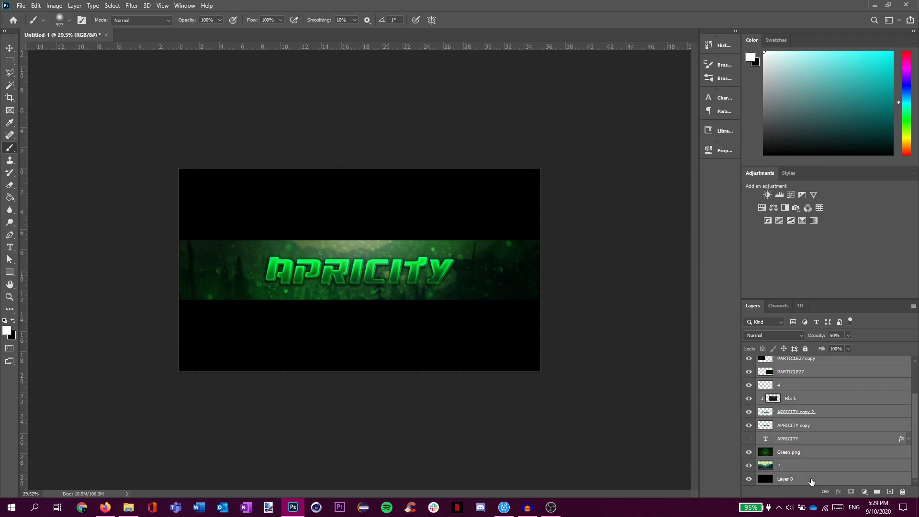
{"action": "key", "text": "ctrl+g"}
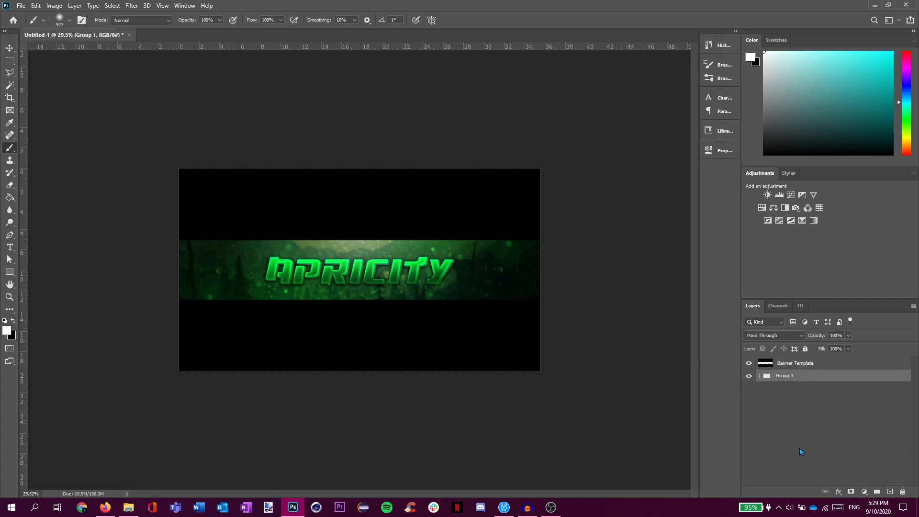
- Duplicate the group, merge the copy into a single layer and hide the original group
{"action": "key", "text": "ctrl+j"}
{"action": "key", "text": "ctrl+e"}
{"action": "left_click", "coordinate": [749, 390]}
- Add a Brightness/Contrast adjustment above the merged layer with brightness about 5 and slightly reduced contrast
{"action": "scroll", "coordinate": [301, 268], "scroll_direction": "up", "scroll_amount": 3}
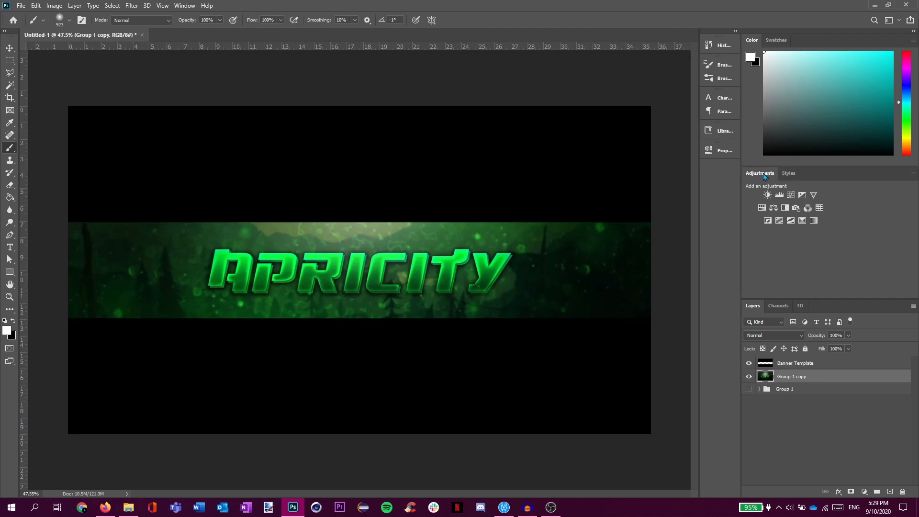
{"action": "left_click", "coordinate": [767, 195]}
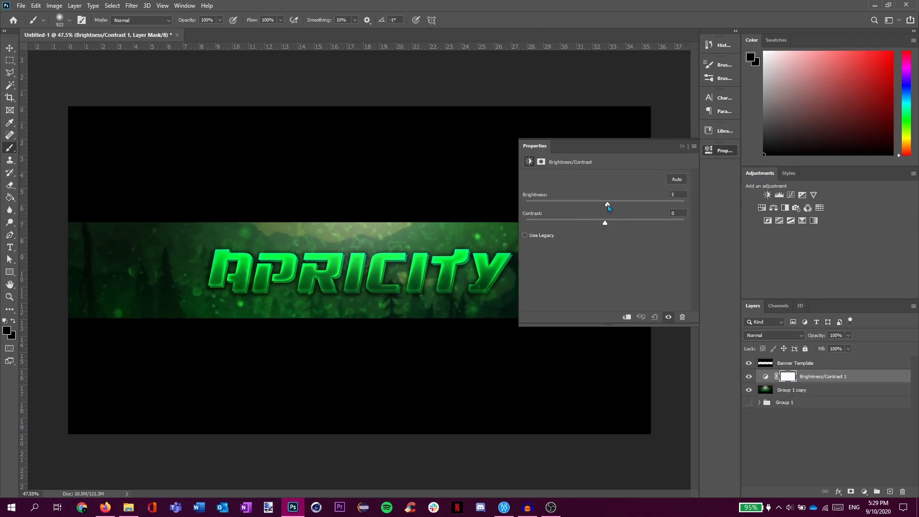
{"action": "left_click_drag", "start_coordinate": [605, 223], "coordinate": [602, 223]}
{"action": "left_click", "coordinate": [683, 147]}
- Add a Curves adjustment shaped as a gentle S-curve, with slightly raised highlights and slightly lowered shadows
{"action": "left_click", "coordinate": [790, 195]}
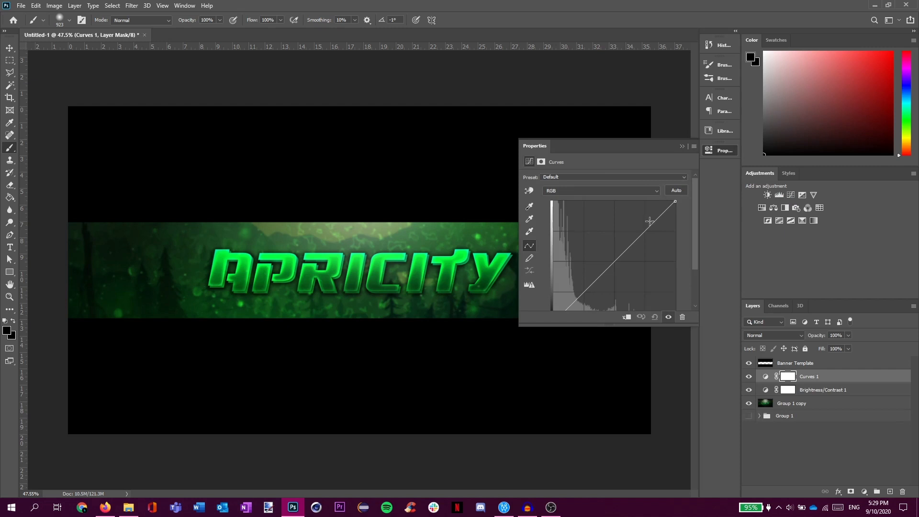
{"action": "left_click_drag", "start_coordinate": [649, 221], "coordinate": [649, 222]}
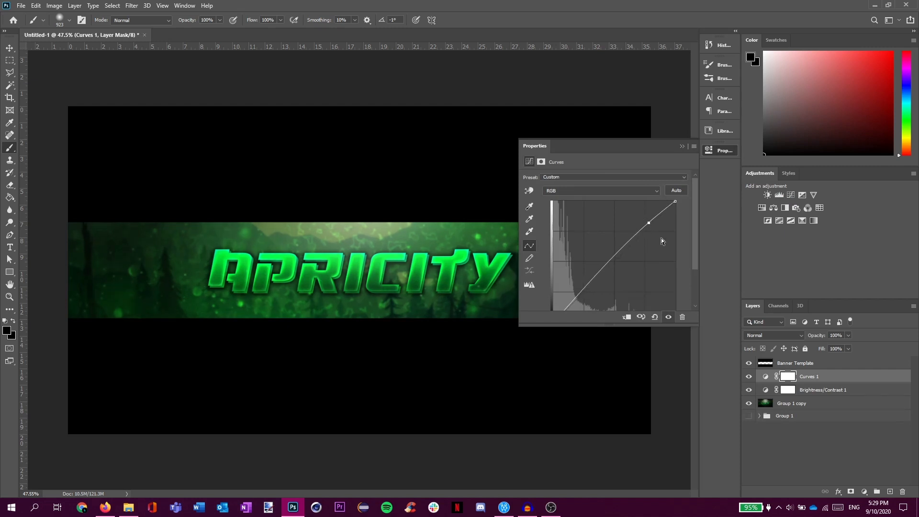
{"action": "left_click", "coordinate": [593, 286]}
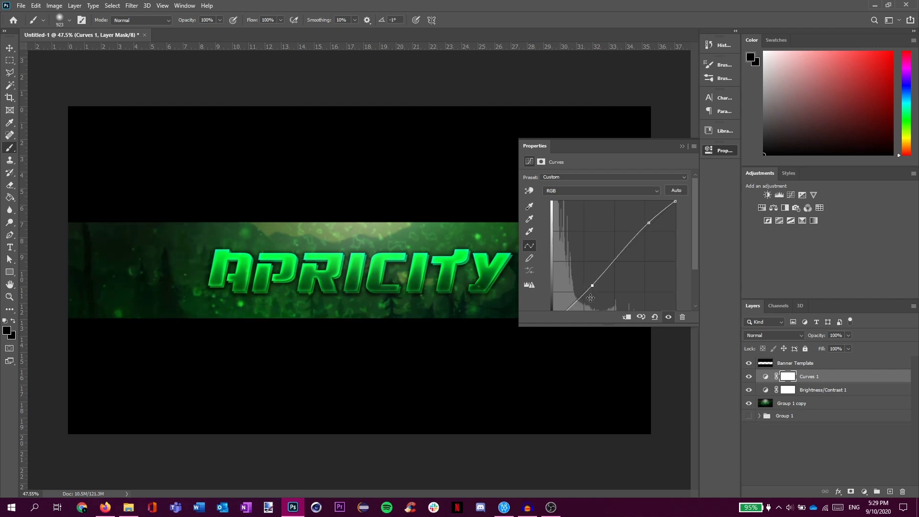
{"action": "left_click_drag", "start_coordinate": [592, 286], "coordinate": [593, 287]}
- Add an Exposure adjustment with exposure +0.08 and offset -0.0030, and shift its gamma correction slightly to darken the midtones
{"action": "left_click", "coordinate": [802, 194]}
{"action": "left_click_drag", "start_coordinate": [605, 205], "coordinate": [605, 224]}
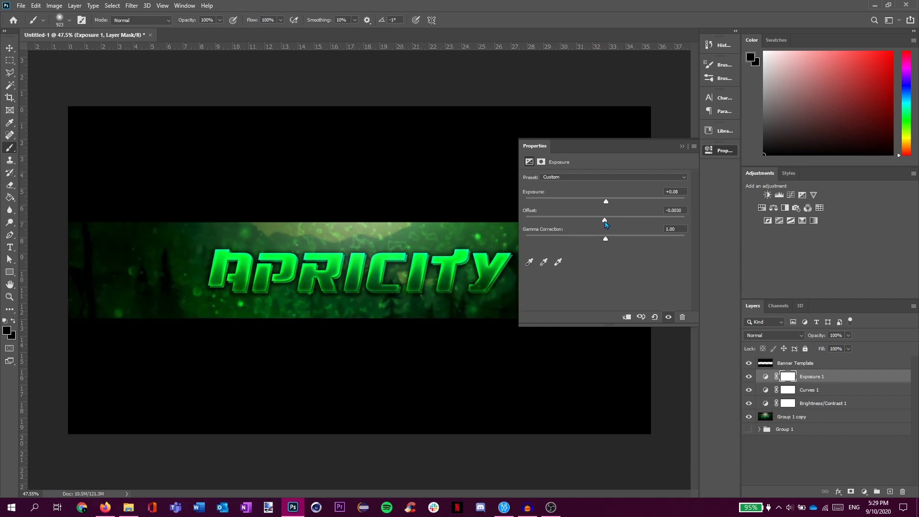
{"action": "left_click_drag", "start_coordinate": [605, 243], "coordinate": [610, 242]}
{"action": "left_click", "coordinate": [682, 147]}
- Add a Vibrance adjustment with vibrance +3 and saturation +4, and check the whole banner
{"action": "left_click", "coordinate": [813, 194]}
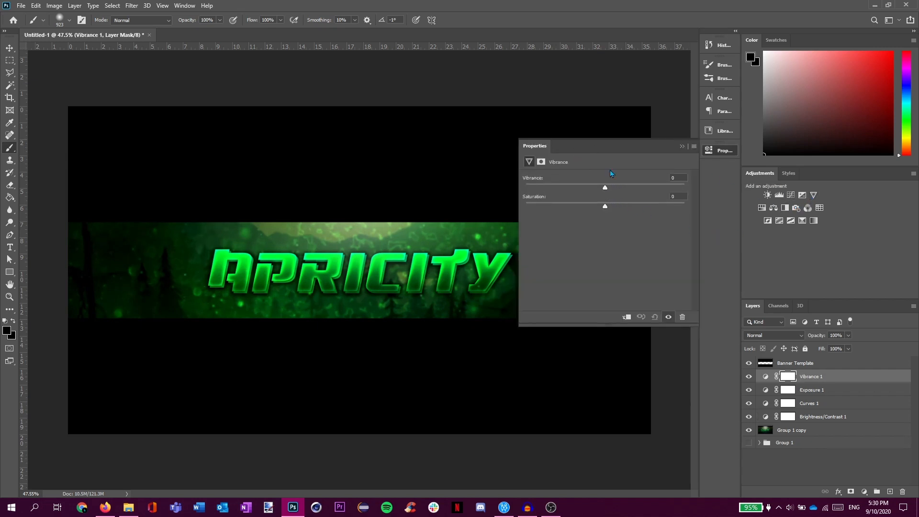
{"action": "left_click_drag", "start_coordinate": [609, 189], "coordinate": [608, 209]}
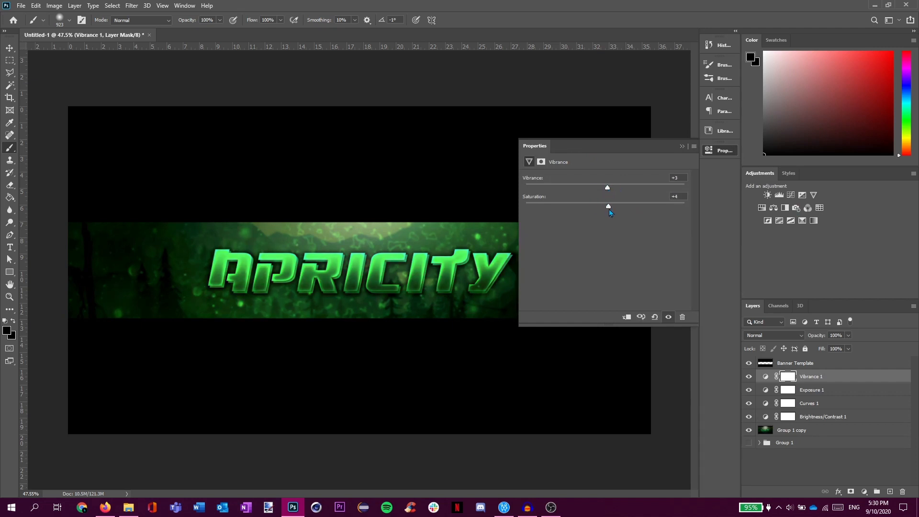
{"action": "left_click", "coordinate": [681, 147]}
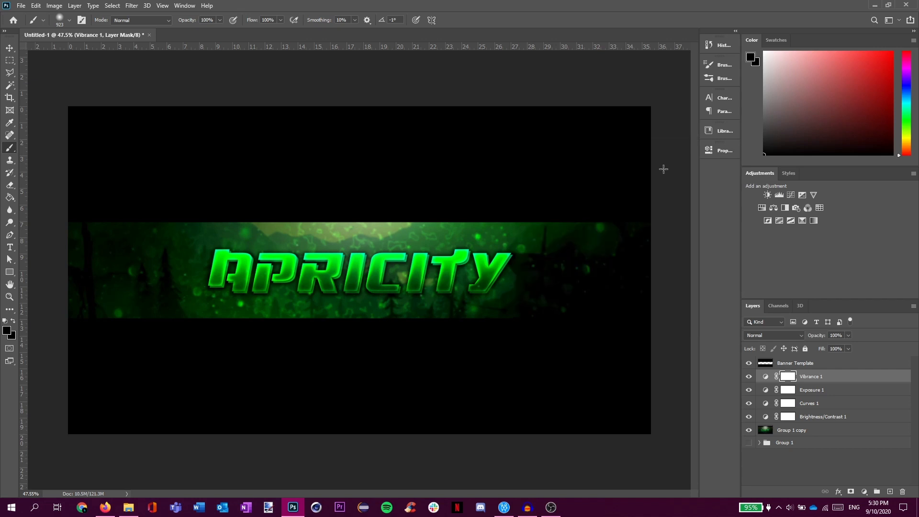
{"action": "scroll", "coordinate": [527, 292], "scroll_direction": "down", "scroll_amount": 4}
{"action": "scroll", "coordinate": [547, 297], "scroll_direction": "up", "scroll_amount": 3}
{"action": "scroll", "coordinate": [547, 297], "scroll_direction": "down", "scroll_amount": 1}
{"action": "scroll", "coordinate": [323, 282], "scroll_direction": "up", "scroll_amount": 2}
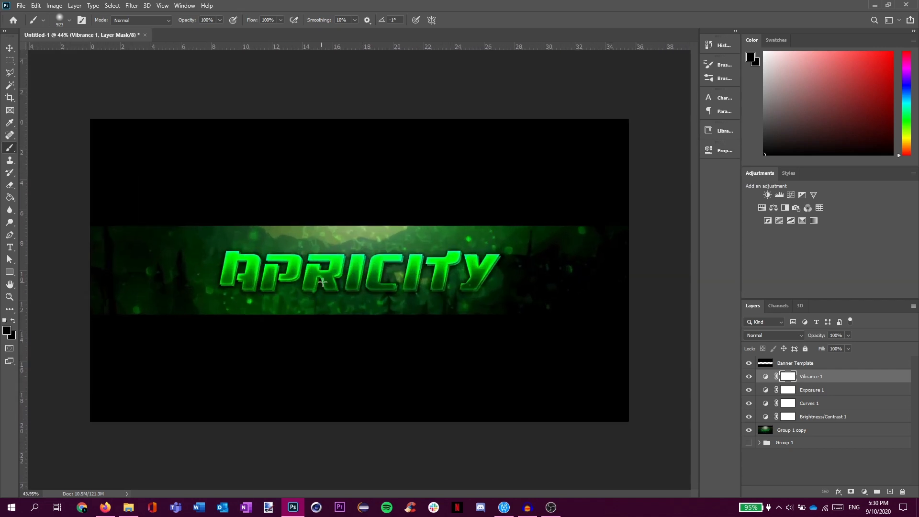
- Save the finished banner to the Desktop as a PNG file named TUTORIAL1, accepting the PNG format options
{"action": "left_click", "coordinate": [21, 6]}
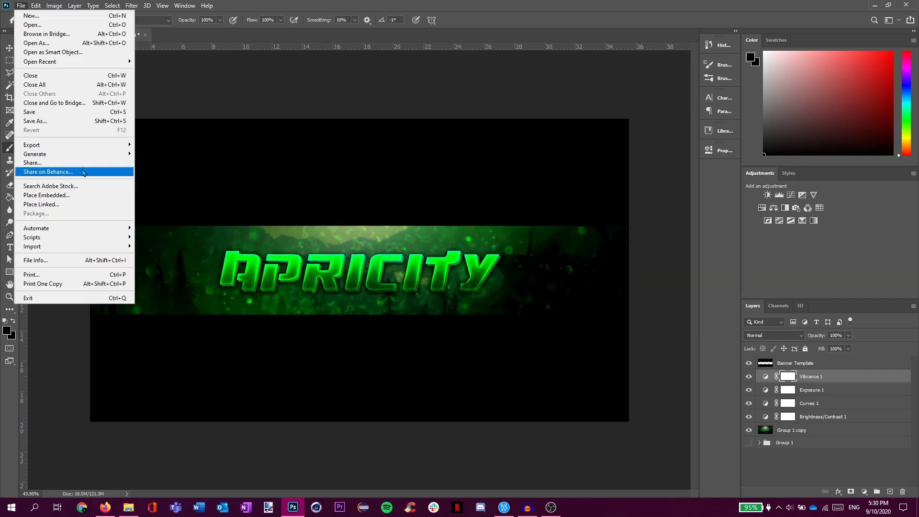
{"action": "left_click", "coordinate": [59, 121]}
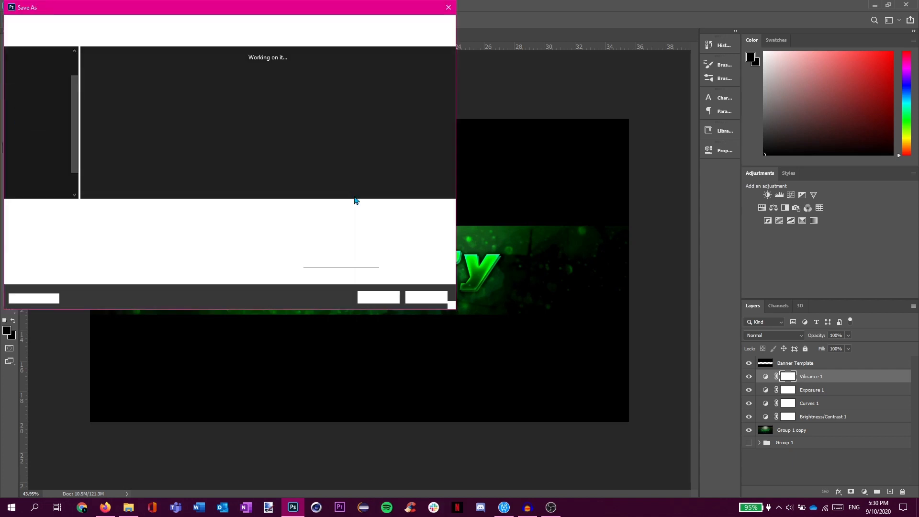
{"action": "left_click", "coordinate": [44, 82]}
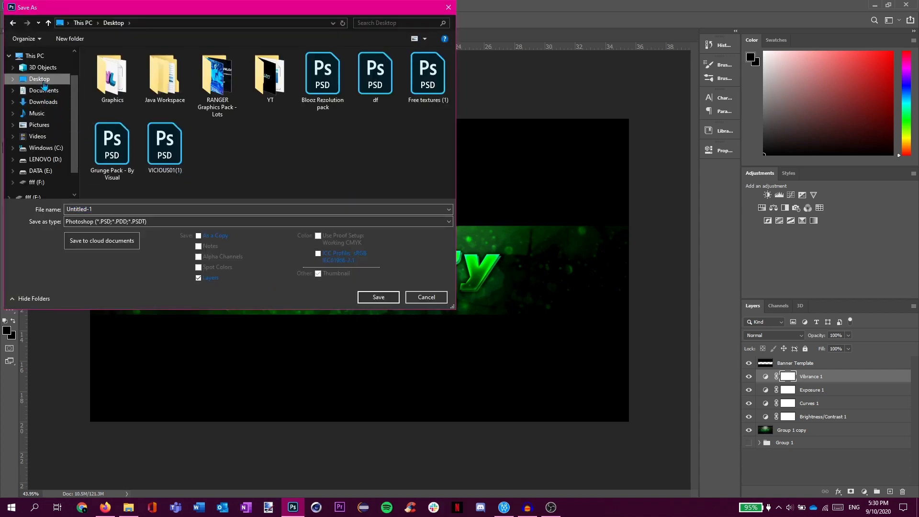
{"action": "left_click", "coordinate": [168, 210]}
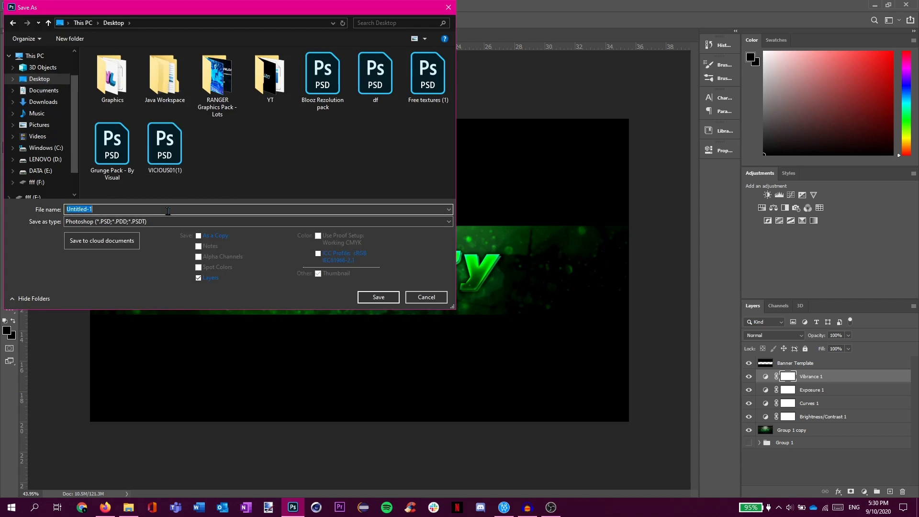
{"action": "type", "text": "TUT"}
{"action": "left_click", "coordinate": [184, 221]}
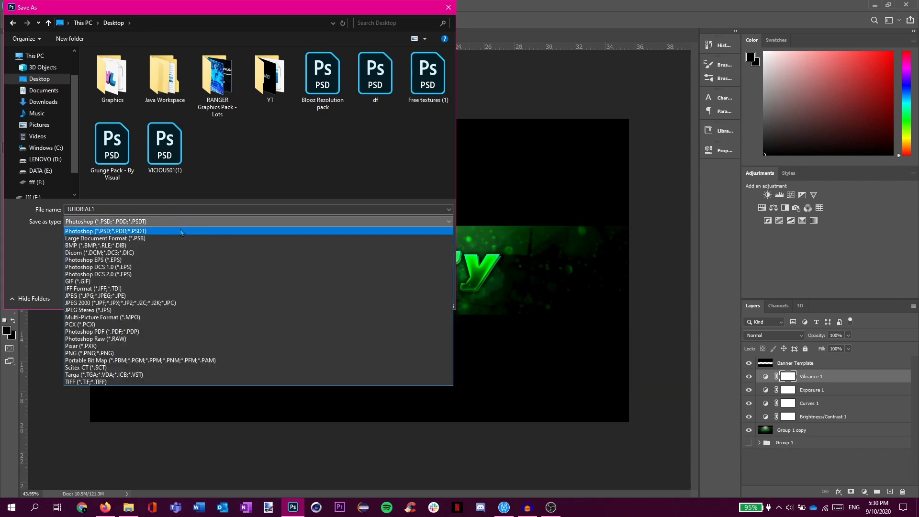
{"action": "left_click", "coordinate": [96, 353]}
{"action": "left_click", "coordinate": [378, 295]}
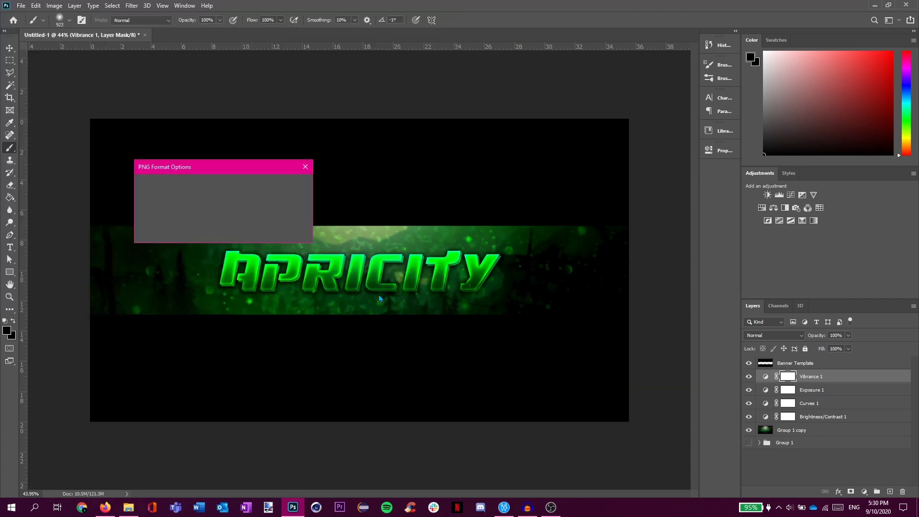
{"action": "left_click", "coordinate": [287, 188]}
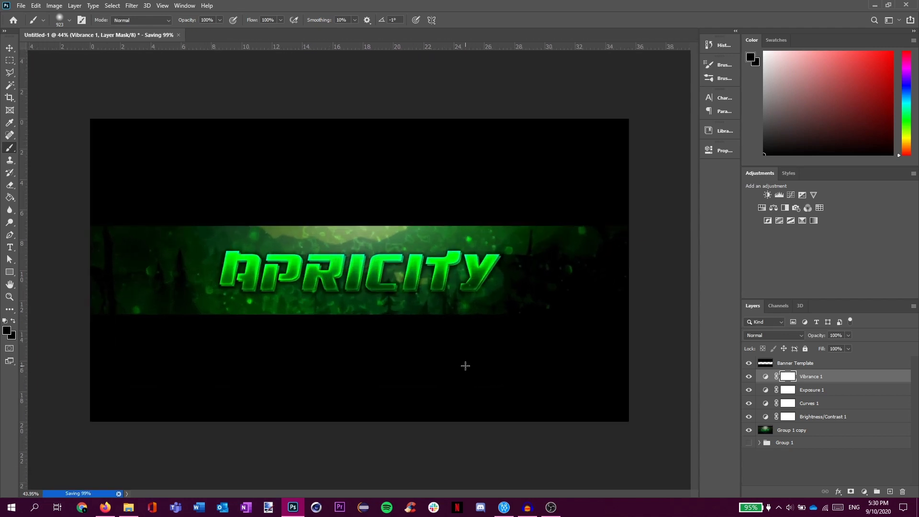
{"action": "scroll", "coordinate": [404, 304], "scroll_direction": "down", "scroll_amount": 1}
{"action": "scroll", "coordinate": [403, 303], "scroll_direction": "up", "scroll_amount": 1}
{"action": "scroll", "coordinate": [412, 311], "scroll_direction": "down", "scroll_amount": 1}
{"action": "scroll", "coordinate": [411, 312], "scroll_direction": "up", "scroll_amount": 2}
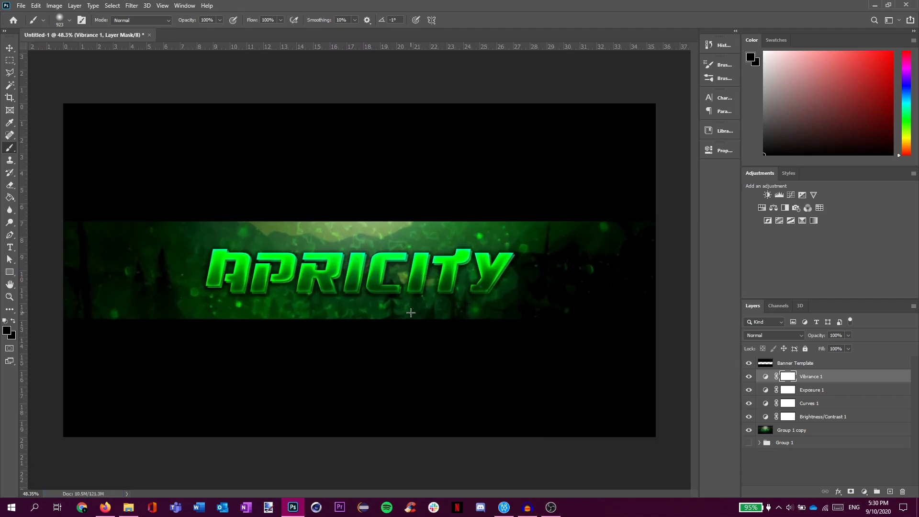